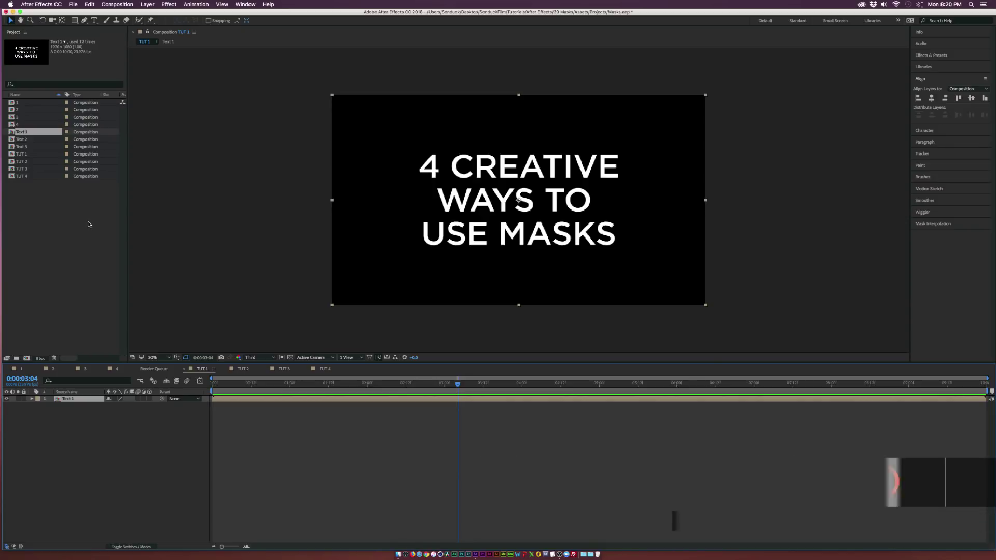
Draw a tall rectangular mask on the Text 1 layer, isolating the leftmost vertical strip of the title
{"action": "left_click", "coordinate": [35, 370]}
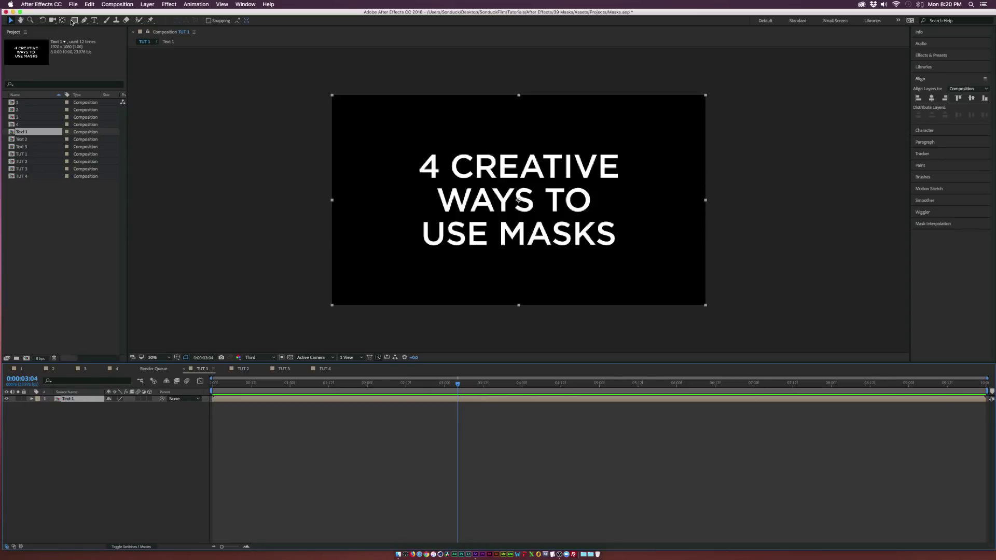
{"action": "left_click", "coordinate": [73, 21]}
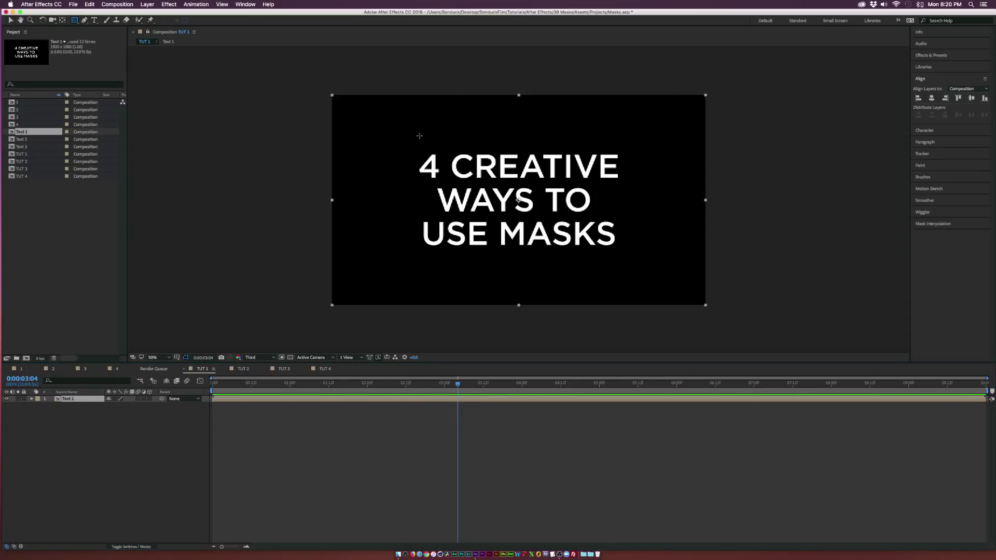
{"action": "mouse_move", "coordinate": [388, 90]}
{"action": "left_mouse_down"}
{"action": "mouse_move", "coordinate": [467, 318]}
{"action": "mouse_move", "coordinate": [452, 326]}
{"action": "left_mouse_up"}
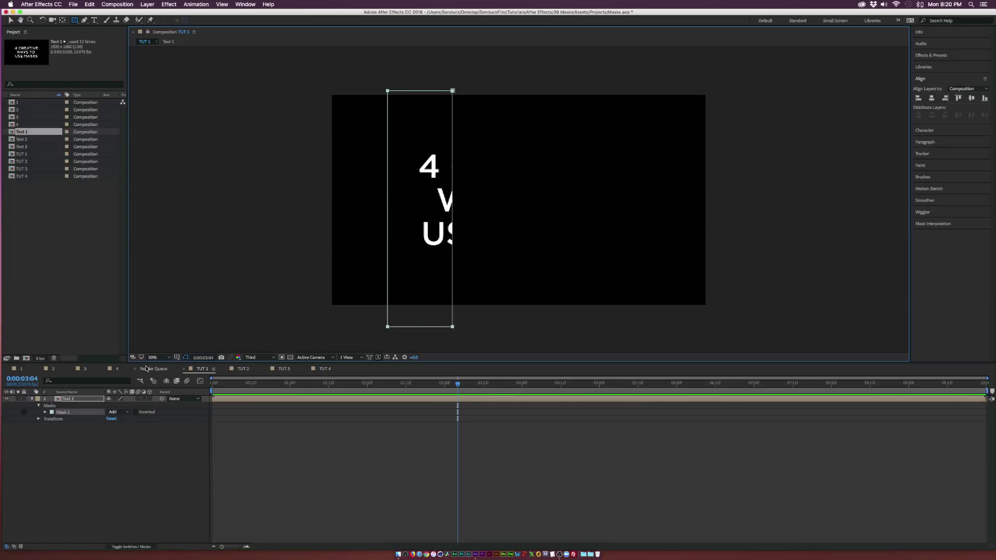
Duplicate the masked Text 1 layer and move the copy's mask over the adjacent strip to the right, narrowing it slightly
{"action": "left_click", "coordinate": [87, 400]}
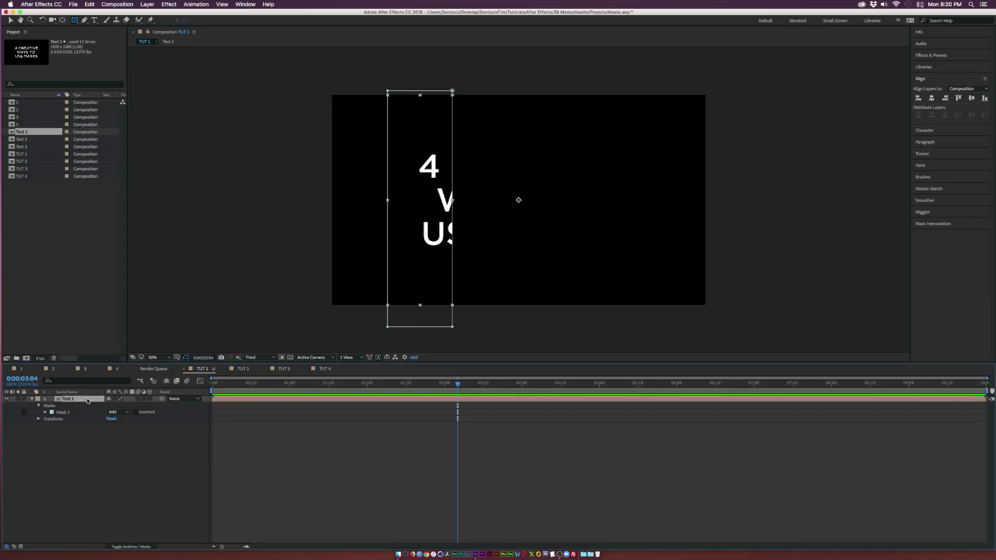
{"action": "left_click", "coordinate": [86, 4]}
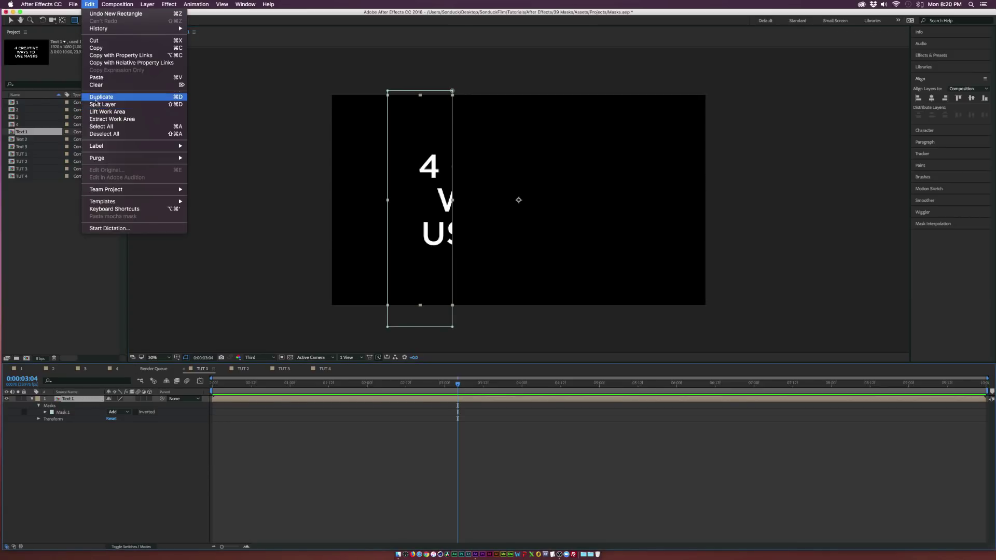
{"action": "left_click", "coordinate": [96, 100]}
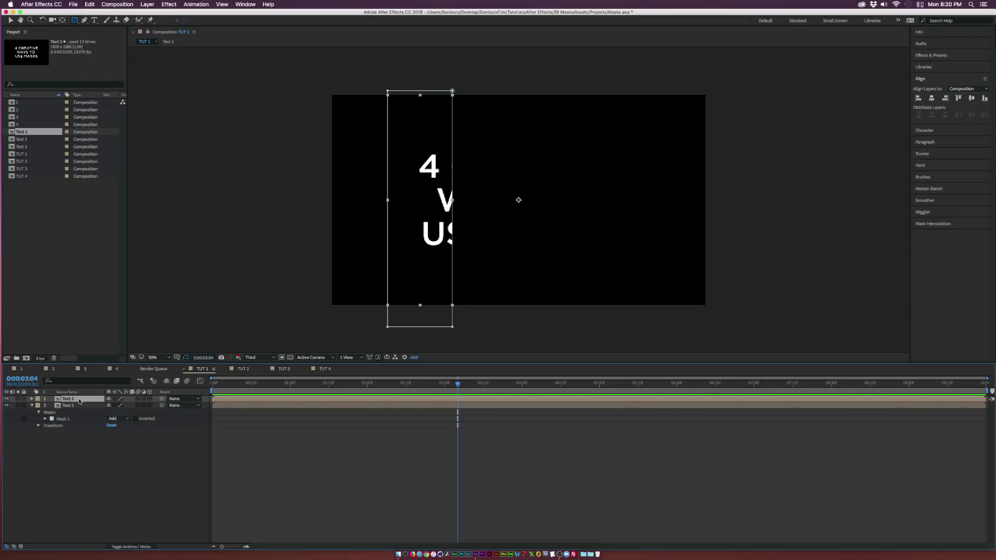
{"action": "key", "text": "m"}
{"action": "left_click", "coordinate": [65, 406]}
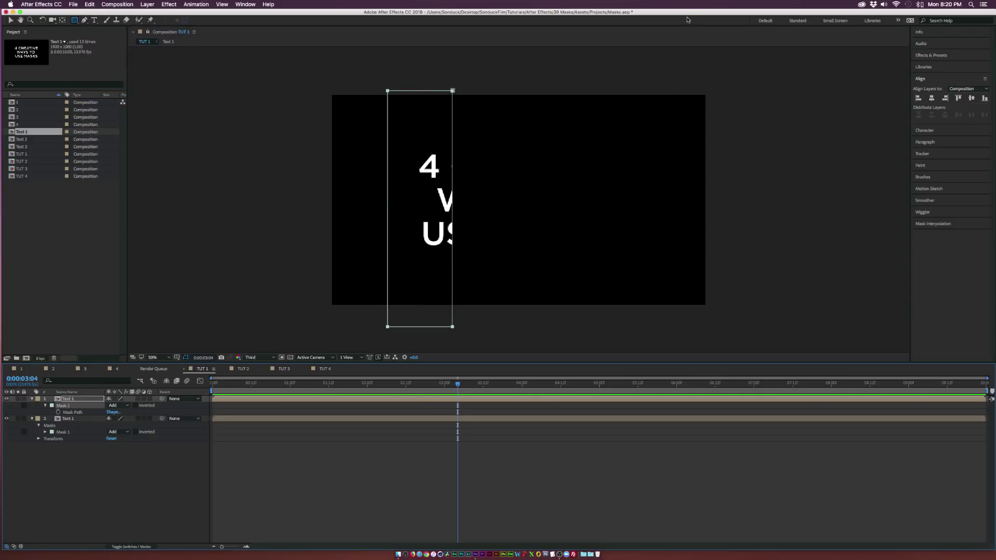
{"action": "key", "text": "v"}
{"action": "left_click_drag", "start_coordinate": [452, 91], "coordinate": [519, 93]}
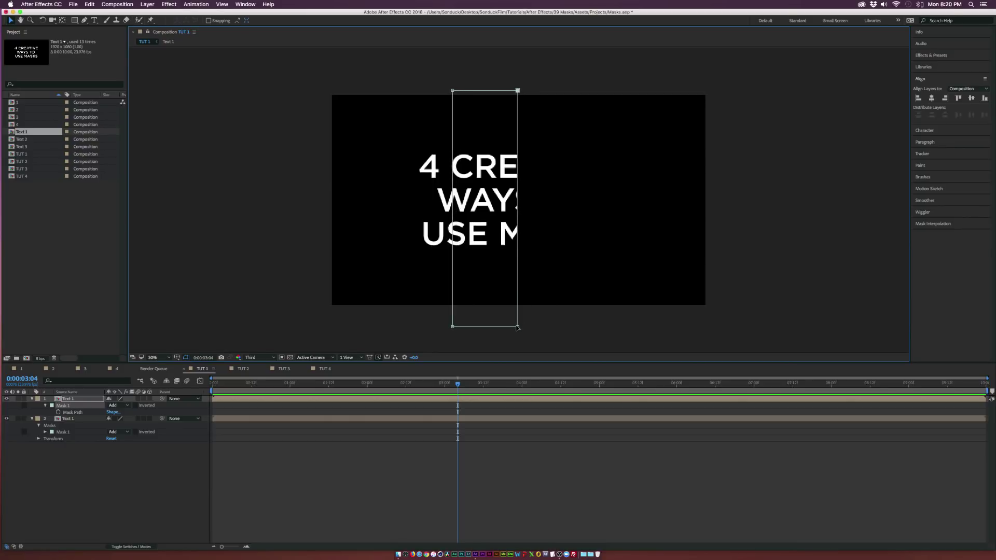
{"action": "left_click_drag", "start_coordinate": [520, 327], "coordinate": [503, 327]}
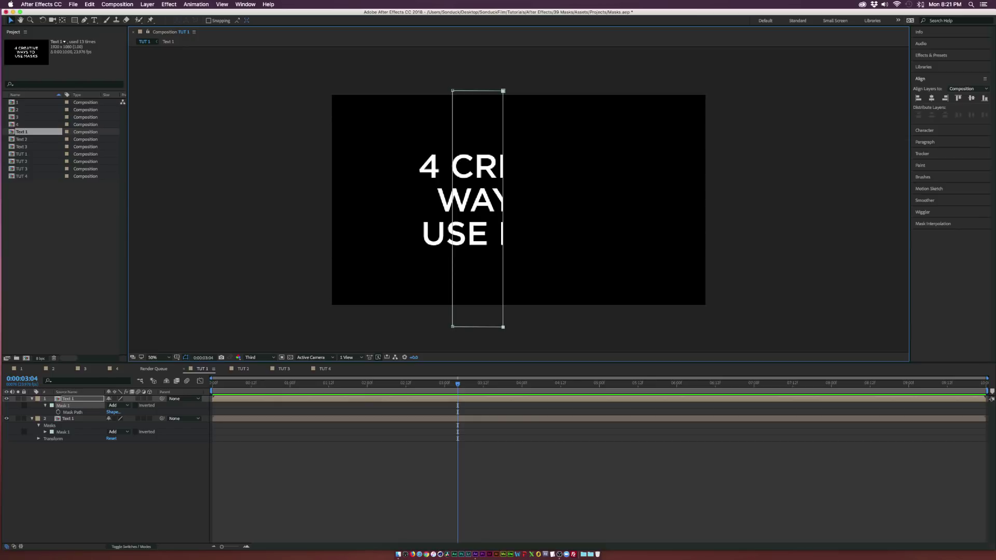
Duplicate the second strip's layer and shift the new copy's mask right over the middle of the title, slightly overlapping the previous strip
{"action": "key", "text": "ctrl+d"}
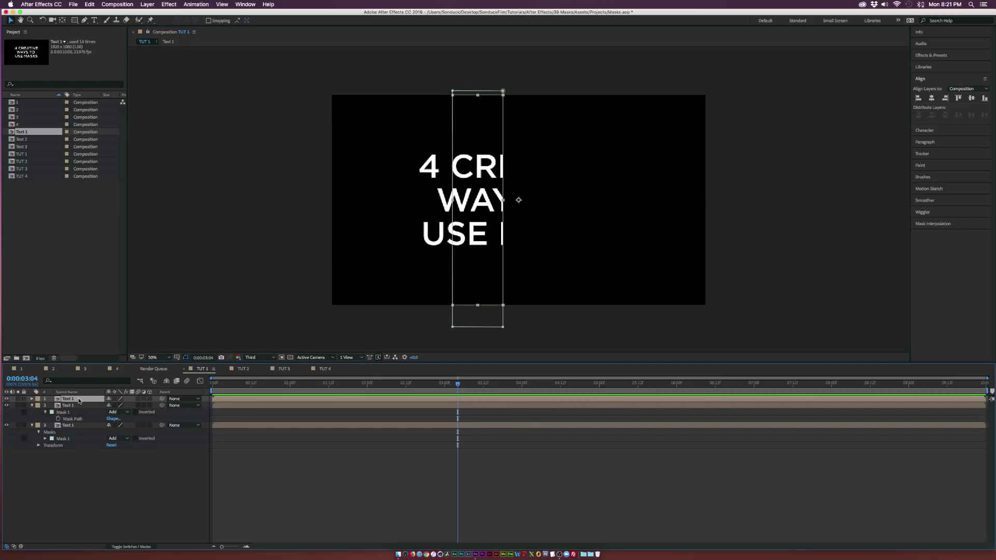
{"action": "left_click", "coordinate": [71, 405]}
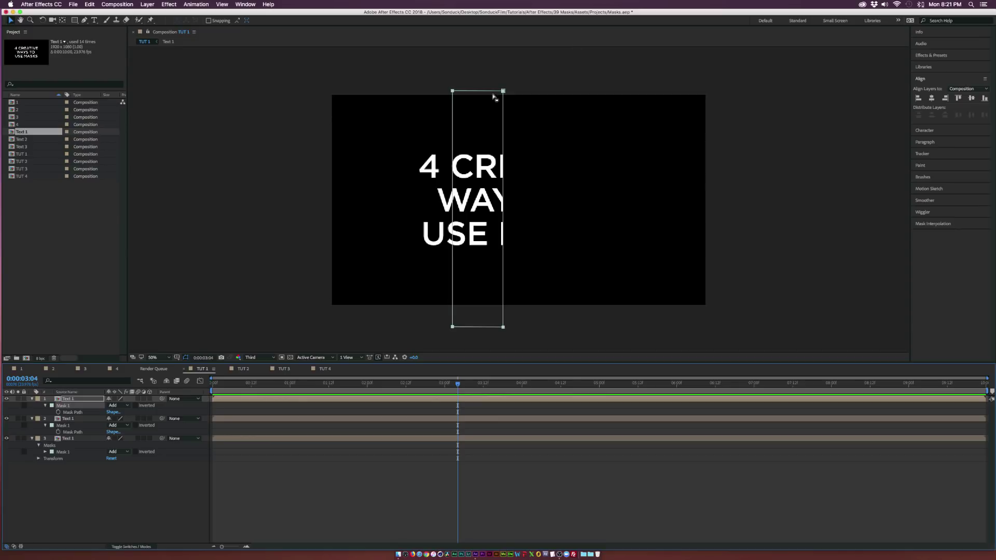
{"action": "left_click_drag", "start_coordinate": [503, 92], "coordinate": [550, 98]}
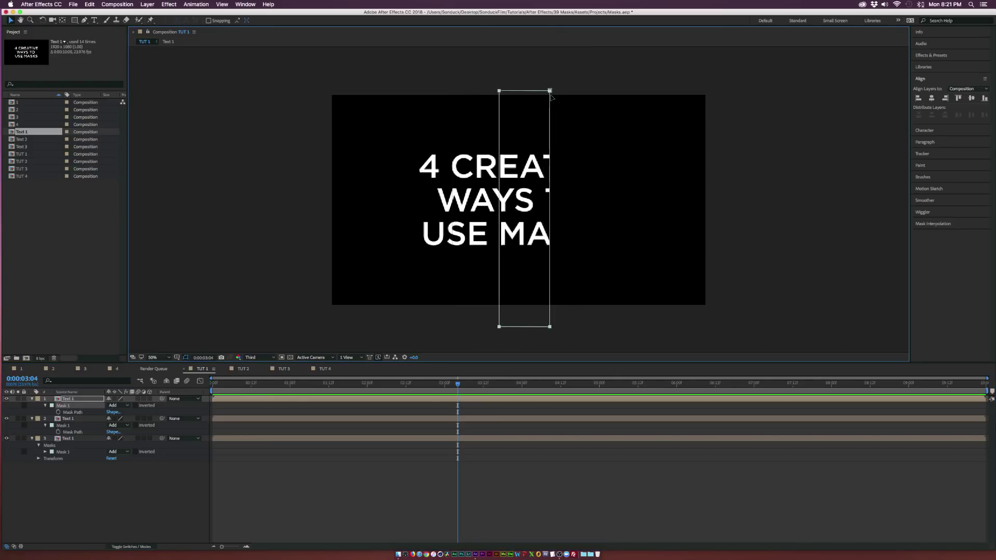
Duplicate the third strip's whole layer, rather than only its mask, and shift the copy's mask right to the fourth section
{"action": "key", "text": "super+d"}
{"action": "key", "text": "super+z"}
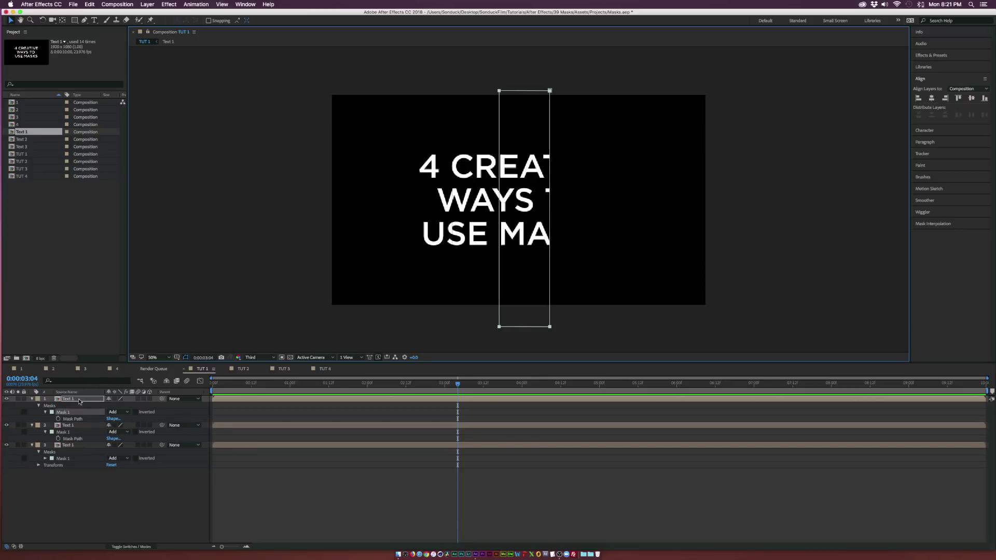
{"action": "left_click", "coordinate": [80, 398]}
{"action": "key", "text": "super+d"}
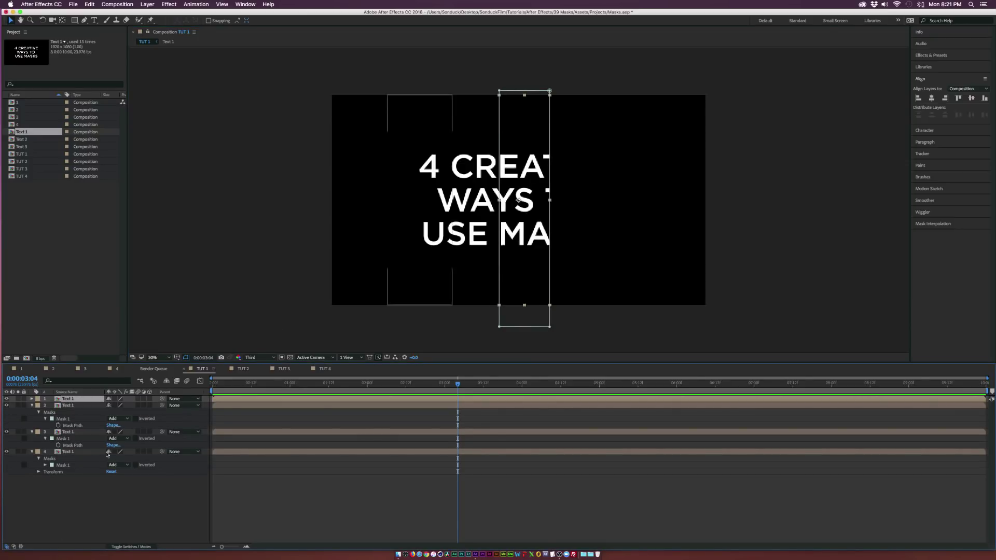
{"action": "key", "text": "m"}
{"action": "left_click", "coordinate": [74, 406]}
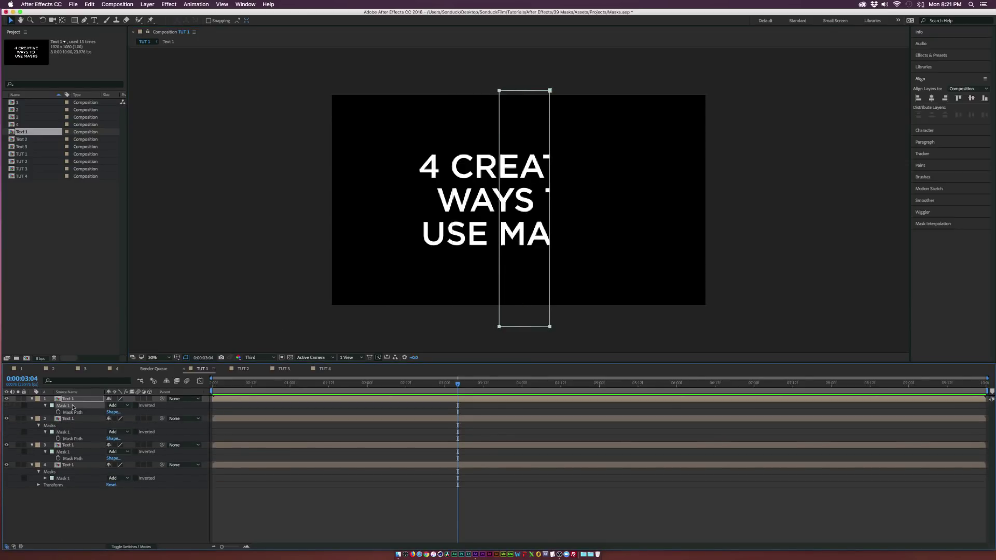
{"action": "left_click_drag", "start_coordinate": [549, 92], "coordinate": [598, 98]}
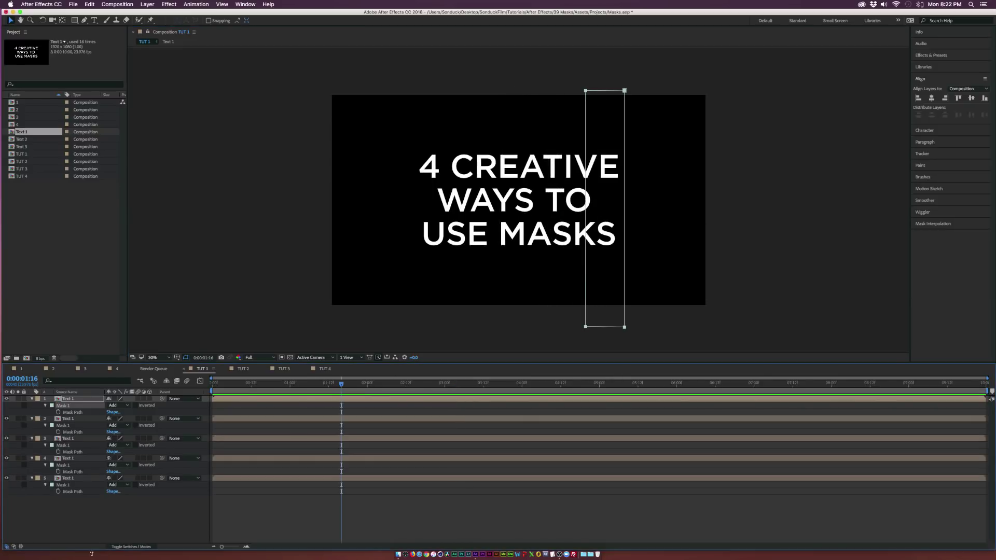
Add position keyframes to all five Text 1 layers at the first frame and shift them to 2 seconds
{"action": "left_click", "coordinate": [94, 502]}
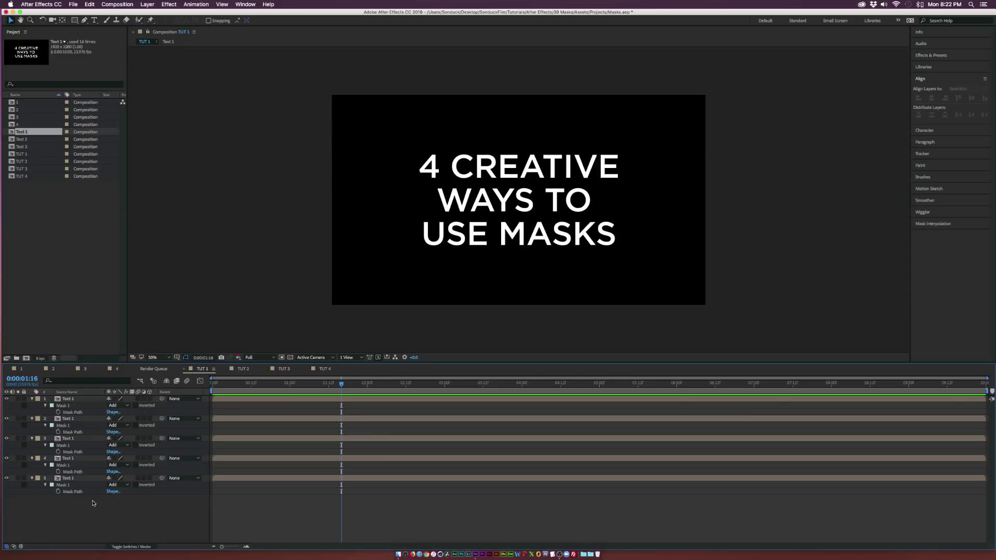
{"action": "key", "text": "u"}
{"action": "key", "text": "super+a"}
{"action": "key", "text": "Home"}
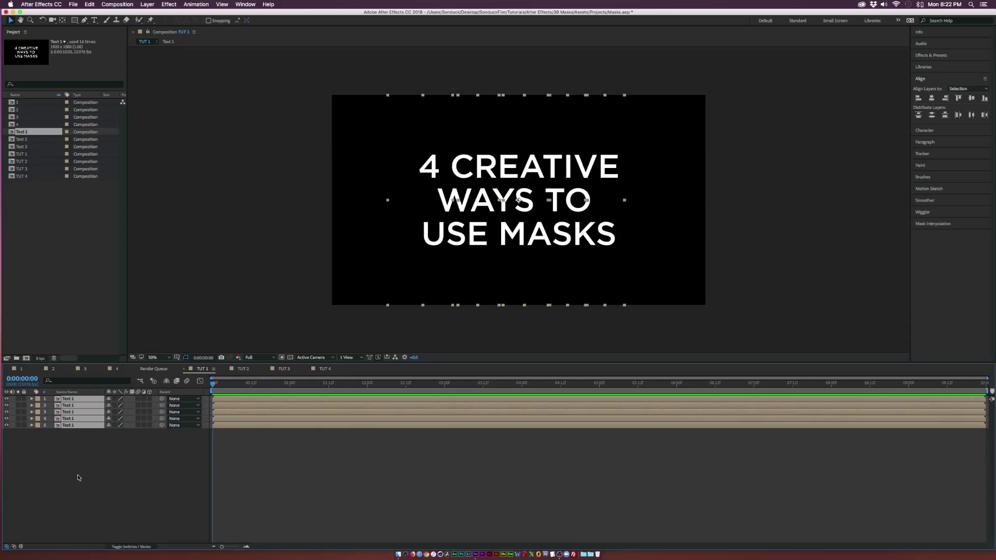
{"action": "key", "text": "p"}
{"action": "left_click", "coordinate": [52, 406]}
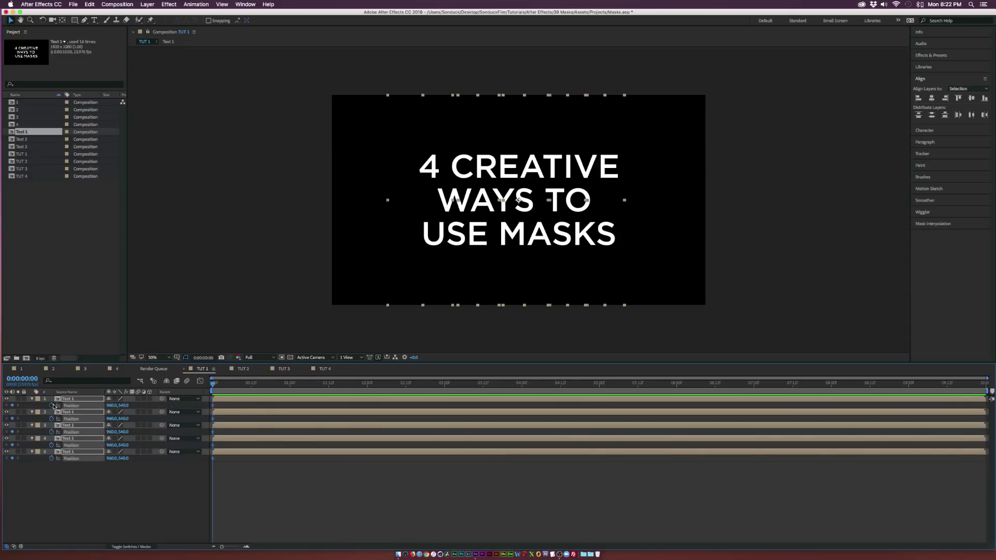
{"action": "left_click", "coordinate": [213, 406]}
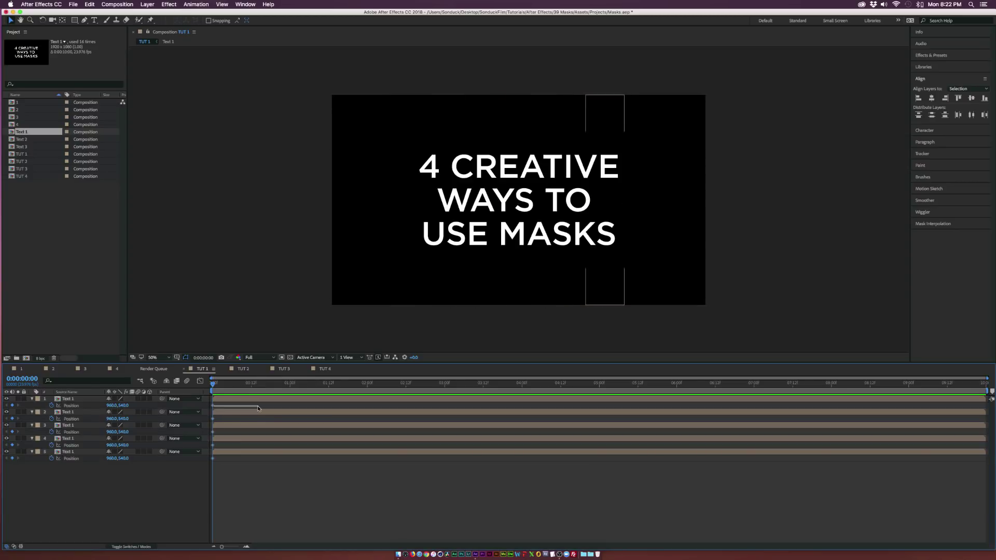
{"action": "left_click_drag", "start_coordinate": [229, 405], "coordinate": [368, 461]}
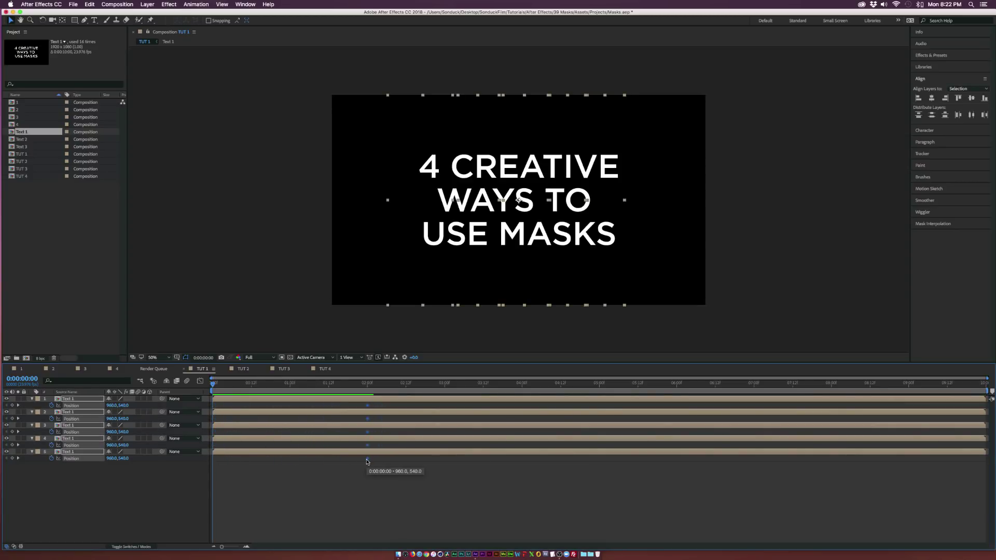
At the first frame, offset the strips' vertical positions so some start below and others above the frame, and scrub through the movement
{"action": "left_click", "coordinate": [84, 484]}
{"action": "left_click_drag", "start_coordinate": [122, 405], "coordinate": [428, 432]}
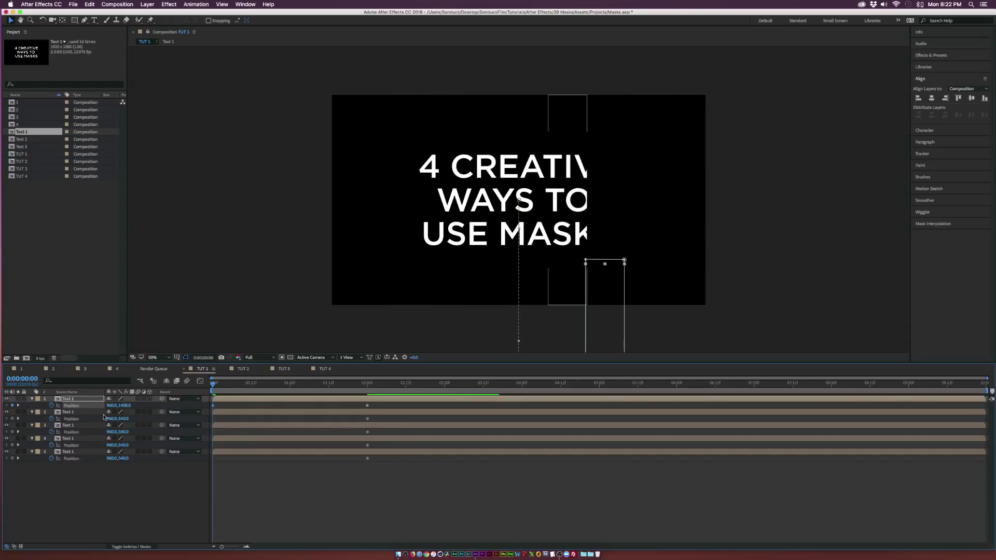
{"action": "left_click_drag", "start_coordinate": [123, 419], "coordinate": [14, 424]}
{"action": "left_click_drag", "start_coordinate": [126, 433], "coordinate": [52, 445]}
{"action": "left_click_drag", "start_coordinate": [120, 458], "coordinate": [184, 457]}
{"action": "left_click_drag", "start_coordinate": [216, 385], "coordinate": [250, 388]}
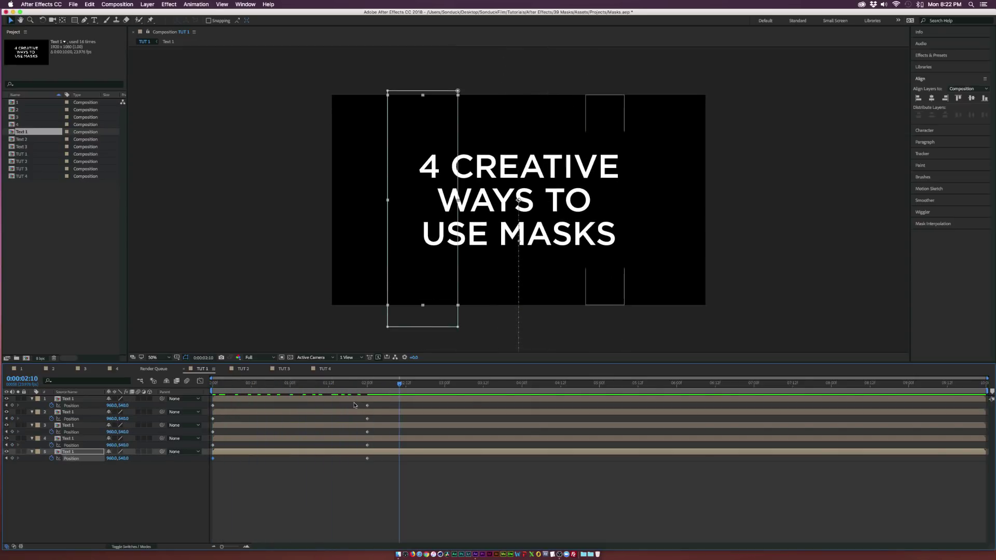
Apply Easy Ease to the ending position keyframes of all five Text 1 layers
{"action": "left_click_drag", "start_coordinate": [354, 405], "coordinate": [385, 483]}
{"action": "key", "text": "F9"}
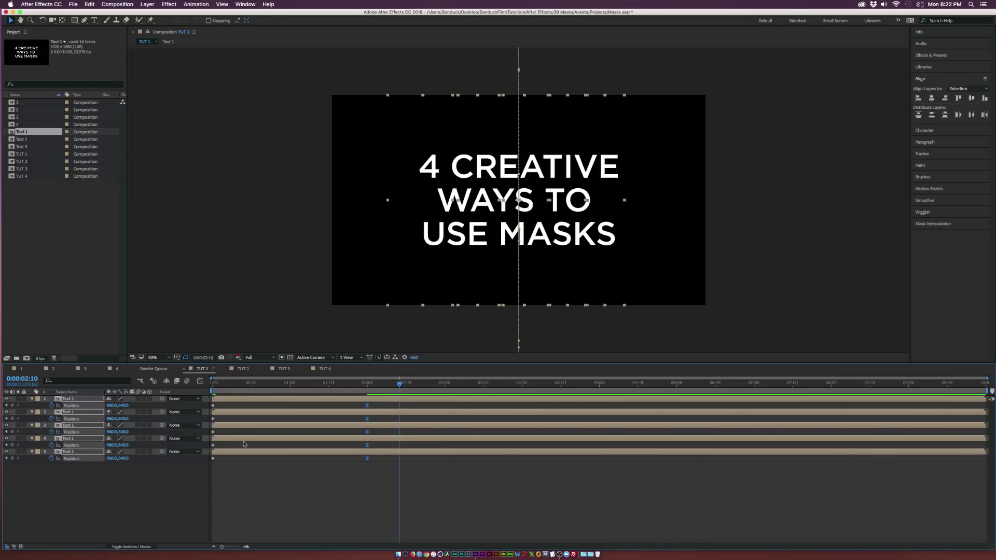
{"action": "left_click", "coordinate": [152, 505]}
Stagger the start times of the upper four Text 1 layers and play back the strip animation
{"action": "left_click_drag", "start_coordinate": [220, 438], "coordinate": [384, 400]}
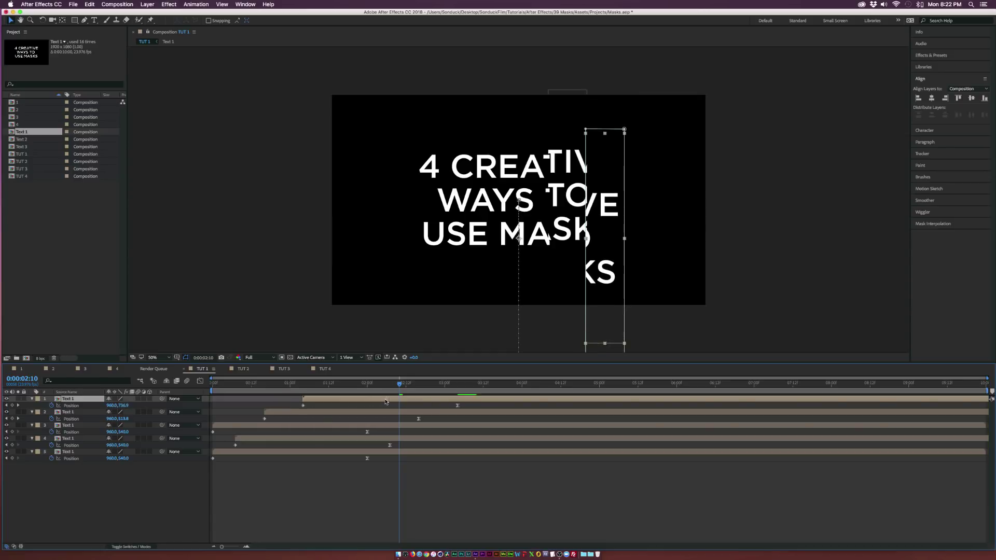
{"action": "left_click_drag", "start_coordinate": [299, 429], "coordinate": [313, 428]}
{"action": "left_click_drag", "start_coordinate": [246, 384], "coordinate": [283, 388]}
{"action": "left_click", "coordinate": [178, 505]}
{"action": "key", "text": "space"}
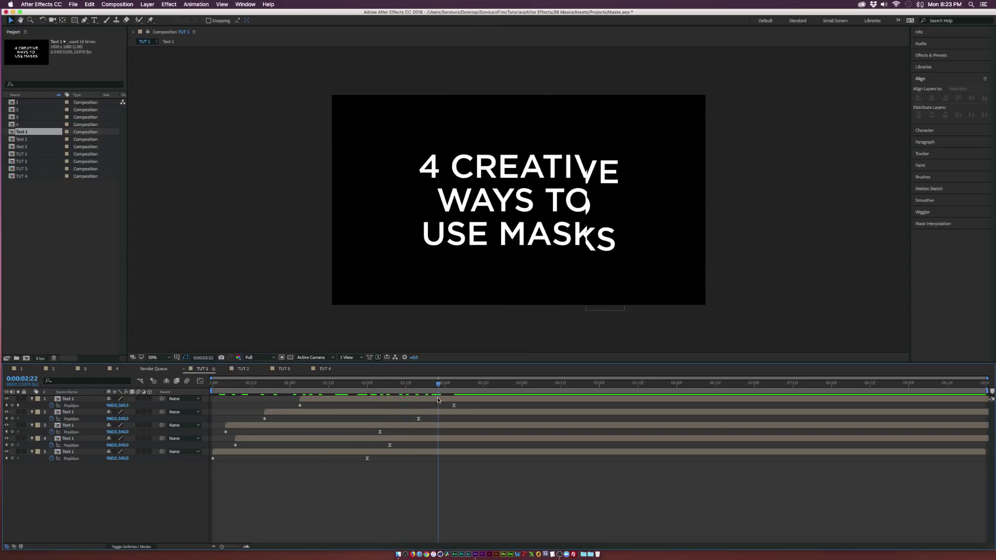
{"action": "key", "text": "space"}
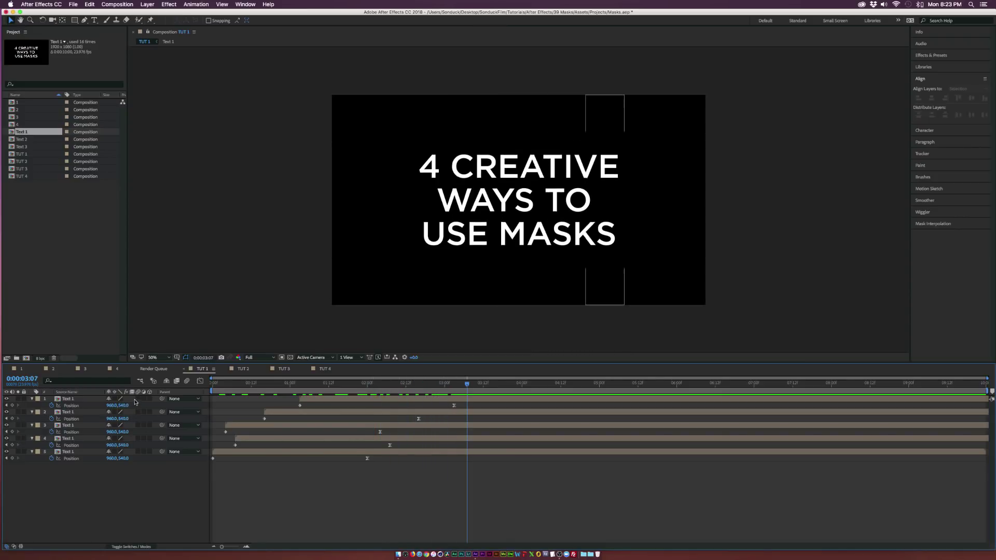
Enable motion blur for all five Text 1 layers and for the composition
{"action": "left_click_drag", "start_coordinate": [138, 399], "coordinate": [138, 451]}
{"action": "left_click", "coordinate": [187, 381]}
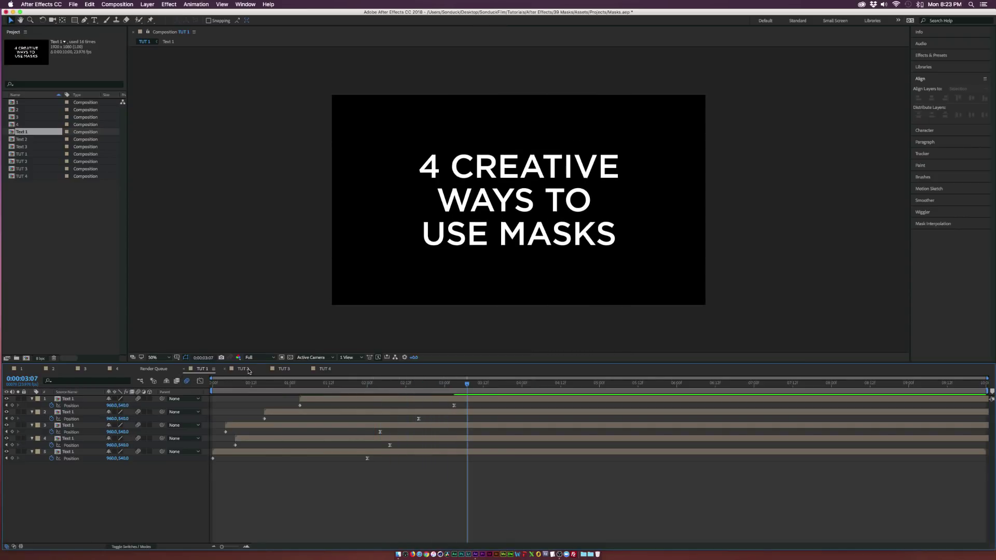
In the TUT 2 composition, draw a closed four-point Pen mask around the upper-right tip of the K in BREAK
{"action": "left_click", "coordinate": [243, 369]}
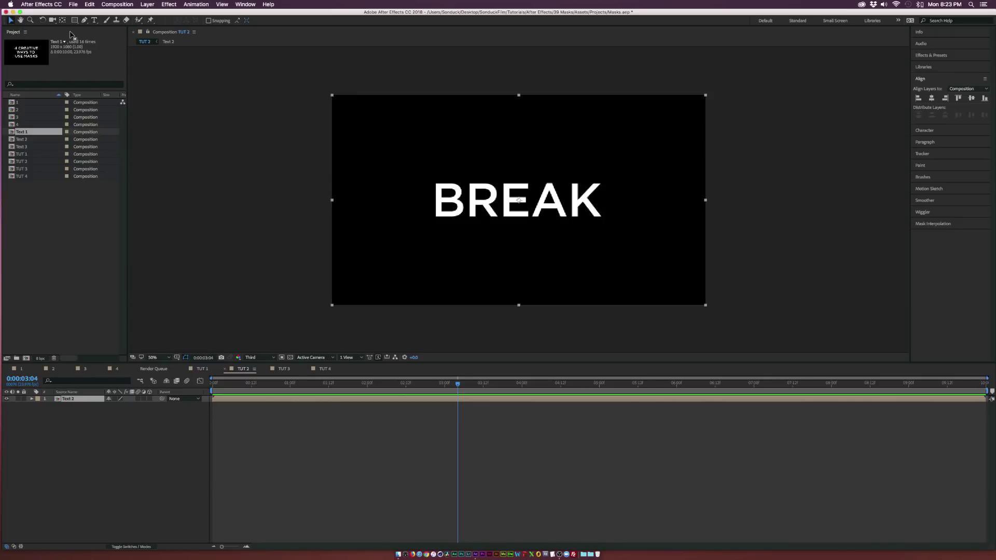
{"action": "left_click", "coordinate": [84, 20]}
{"action": "key", "text": "slash"}
{"action": "left_click", "coordinate": [643, 154]}
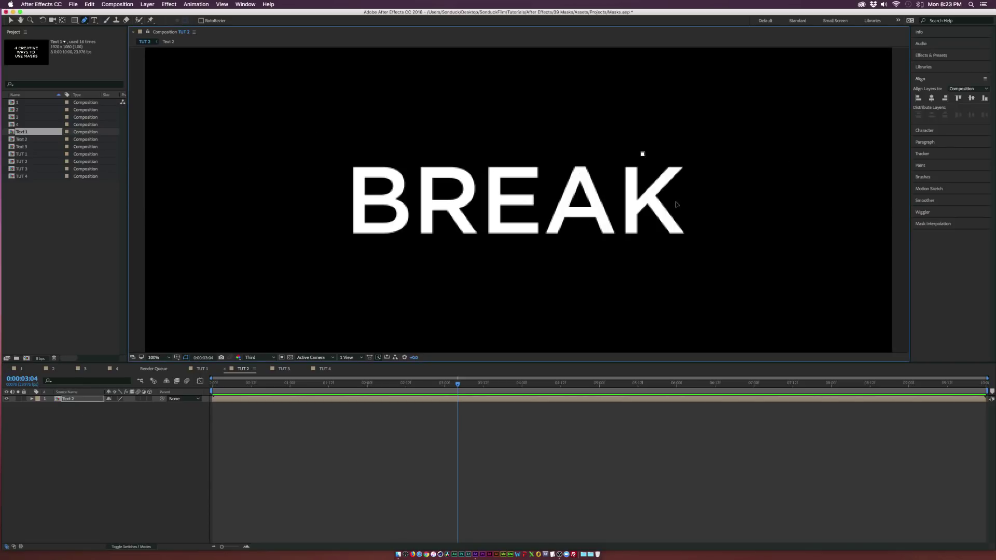
{"action": "left_click", "coordinate": [678, 205]}
{"action": "left_click", "coordinate": [747, 151]}
{"action": "left_click", "coordinate": [670, 125]}
{"action": "left_click", "coordinate": [643, 154]}
Duplicate the masked Text 2 layer and set the lower copy's mask mode to Subtract, hiding the upper copy to check the cut-out
{"action": "left_click", "coordinate": [70, 399]}
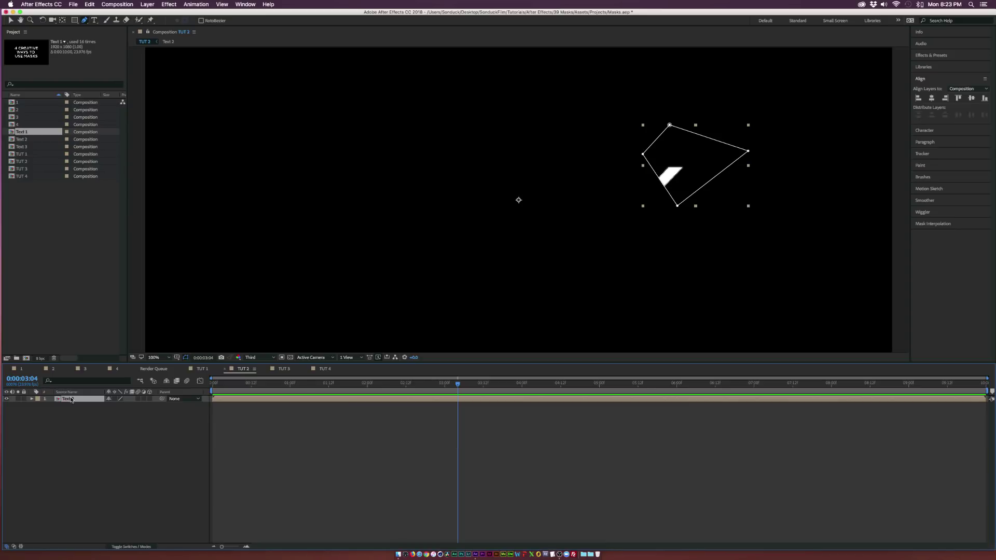
{"action": "key", "text": "super+d"}
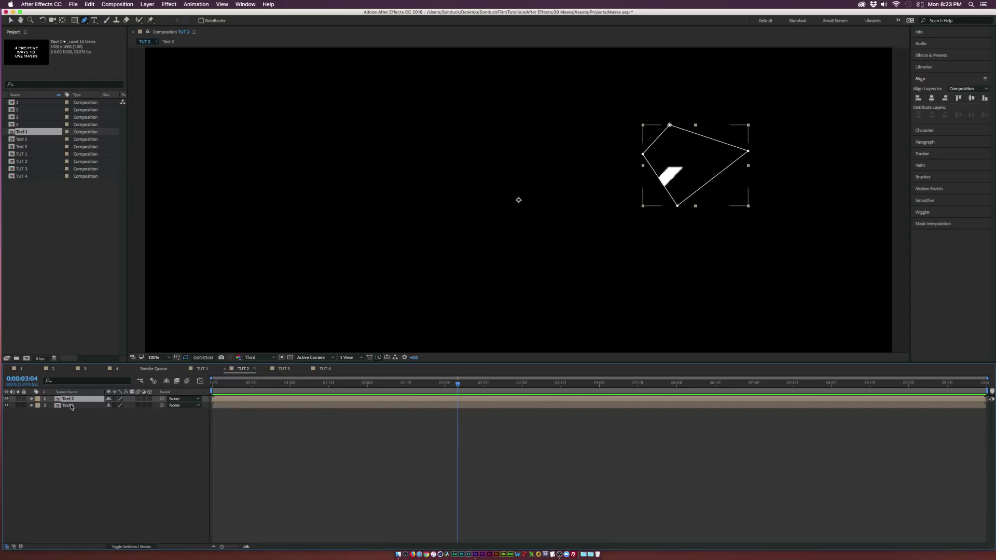
{"action": "left_click", "coordinate": [62, 405]}
{"action": "key", "text": "m"}
{"action": "left_click", "coordinate": [127, 413]}
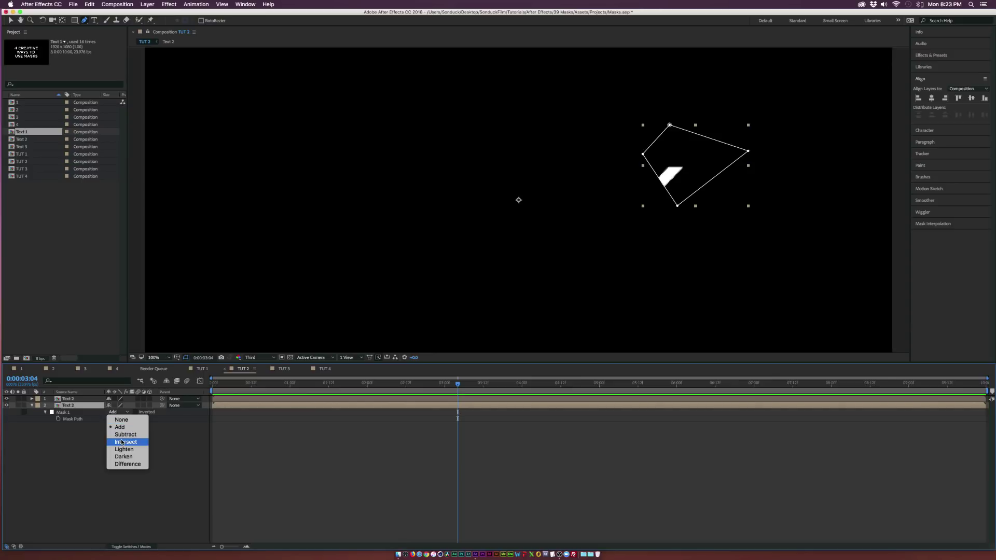
{"action": "left_click", "coordinate": [120, 430]}
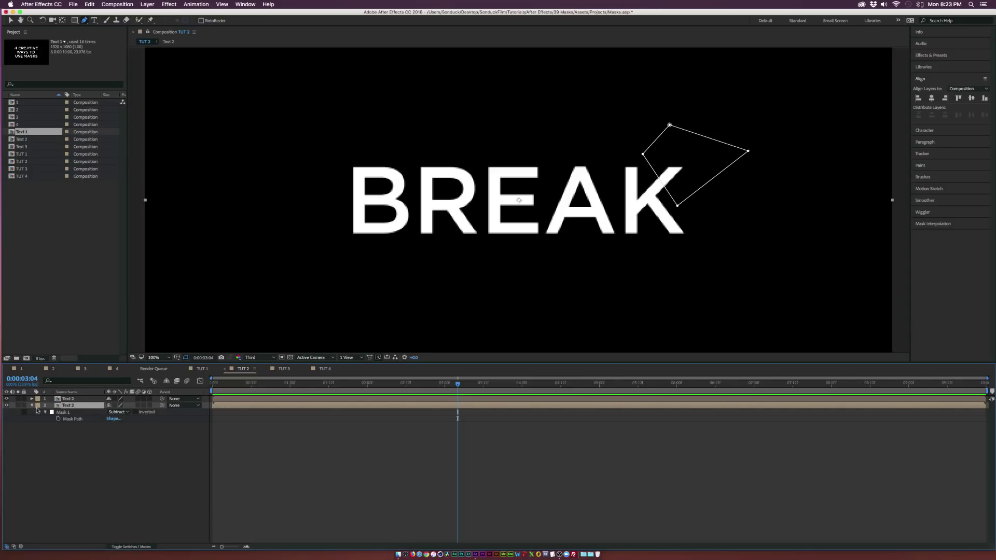
{"action": "left_click", "coordinate": [7, 398]}
{"action": "left_click", "coordinate": [37, 434]}
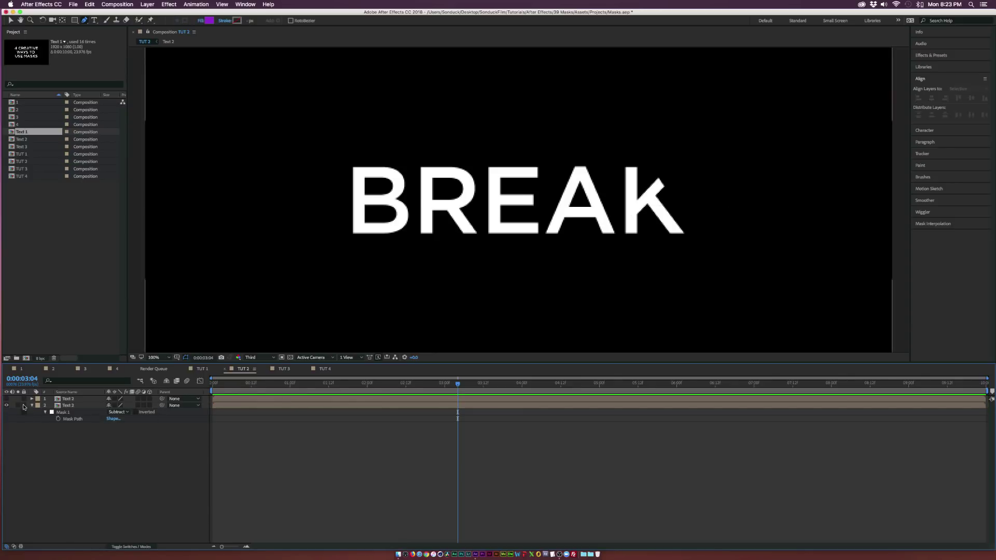
On the lower Text 2 layer, draw a closed four-point Pen mask around the tip of the R's leg and set it to Subtract
{"action": "left_click", "coordinate": [7, 398]}
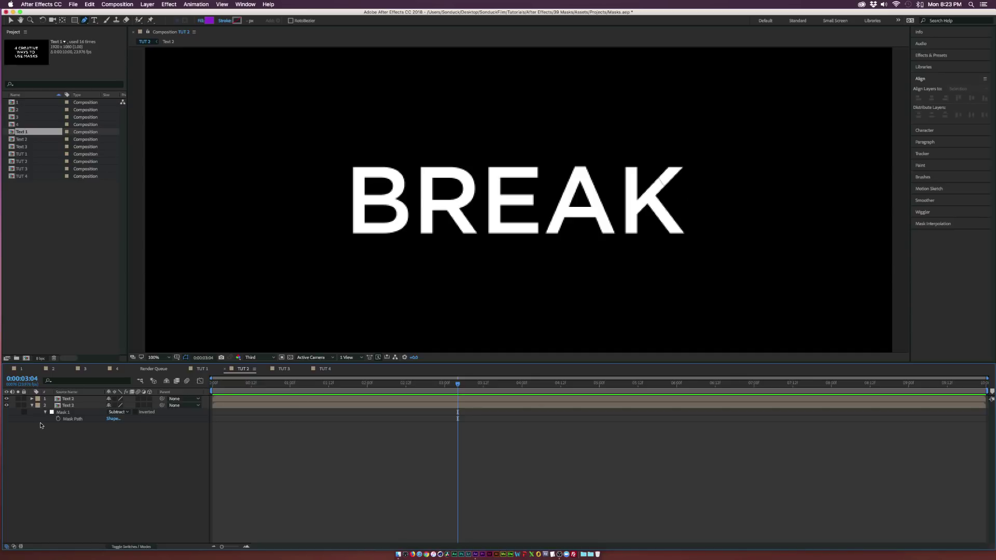
{"action": "left_click", "coordinate": [7, 398]}
{"action": "left_click", "coordinate": [65, 407]}
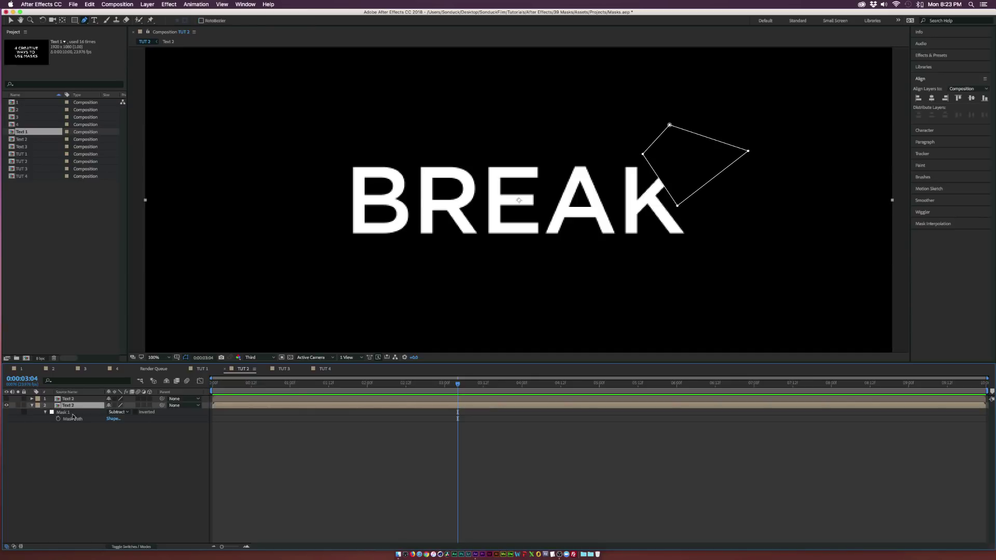
{"action": "left_click", "coordinate": [433, 255]}
{"action": "left_click", "coordinate": [469, 208]}
{"action": "left_click", "coordinate": [460, 283]}
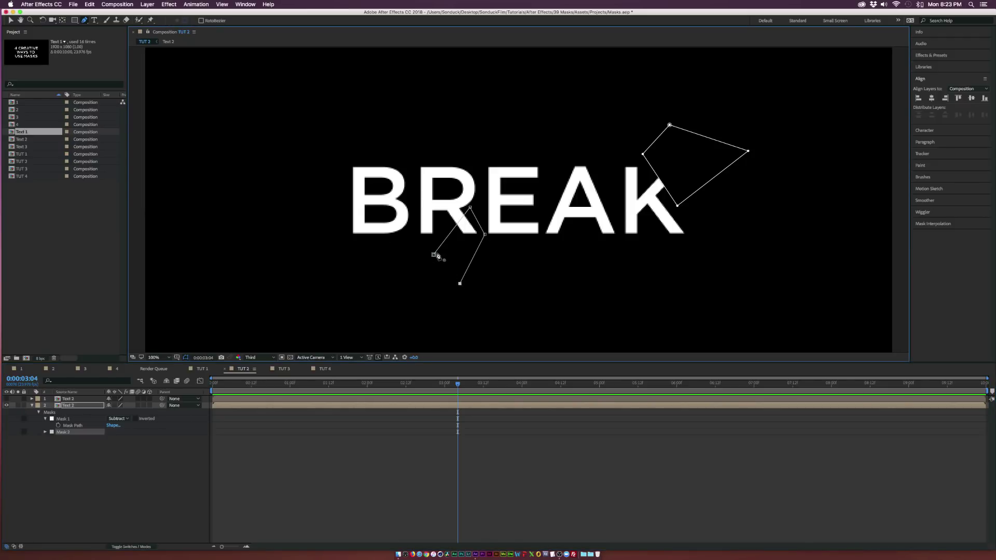
{"action": "left_click", "coordinate": [433, 255]}
{"action": "left_click", "coordinate": [118, 433]}
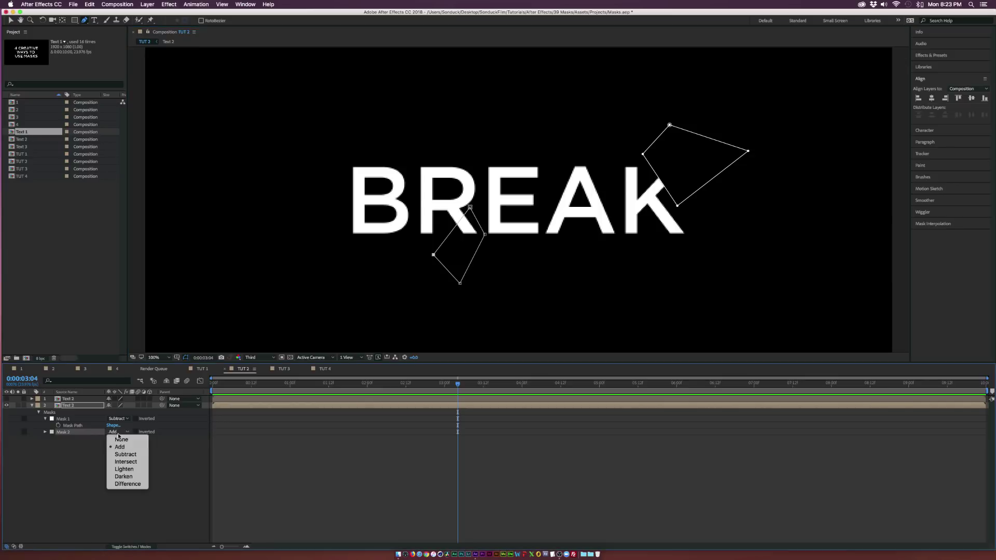
{"action": "left_click", "coordinate": [119, 449]}
Duplicate the lower Text 2 layer, keep only Mask 2 on the copy in Add mode, and check the R piece in isolation
{"action": "left_click", "coordinate": [78, 406]}
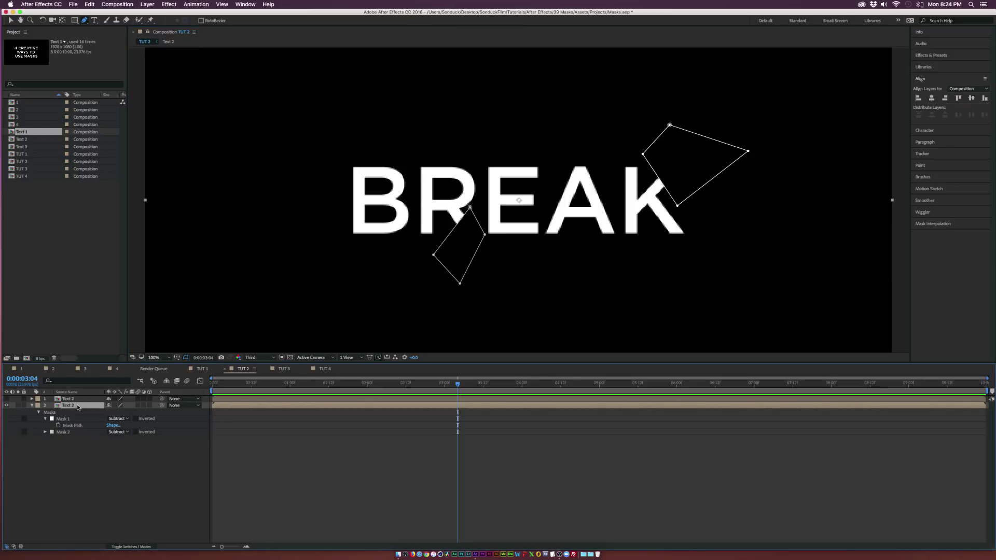
{"action": "key", "text": "super+d"}
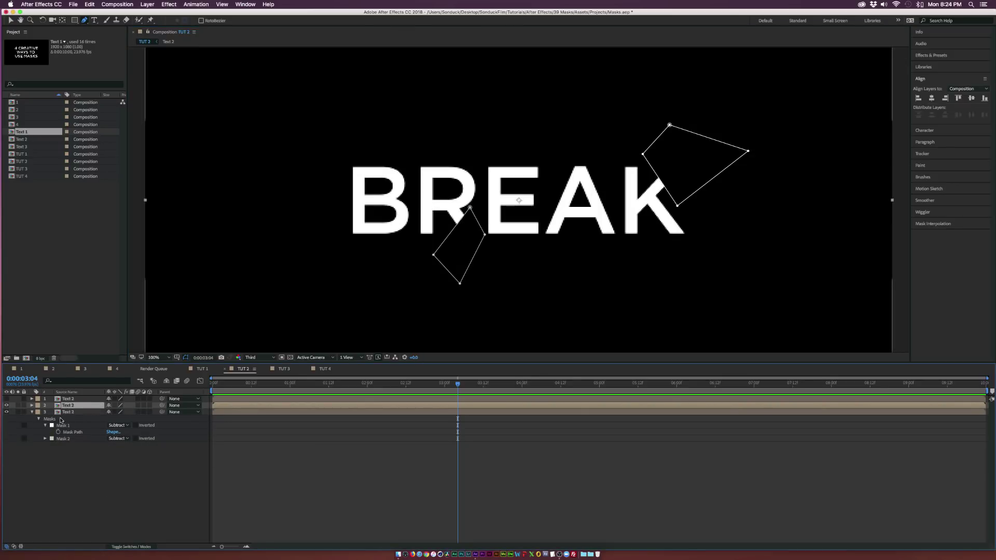
{"action": "key", "text": "m"}
{"action": "left_click", "coordinate": [62, 412]}
{"action": "key", "text": "equal"}
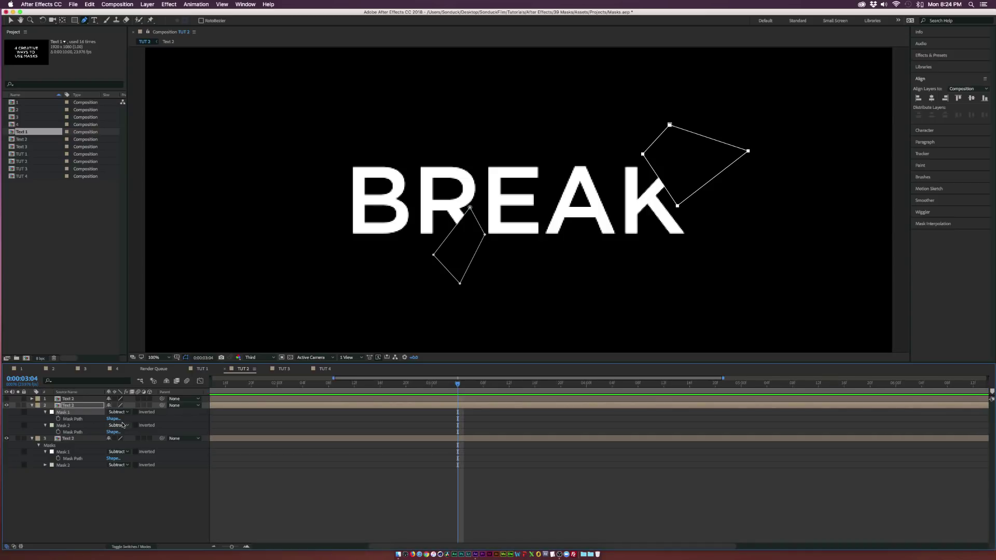
{"action": "key", "text": "Delete"}
{"action": "left_click", "coordinate": [117, 412]}
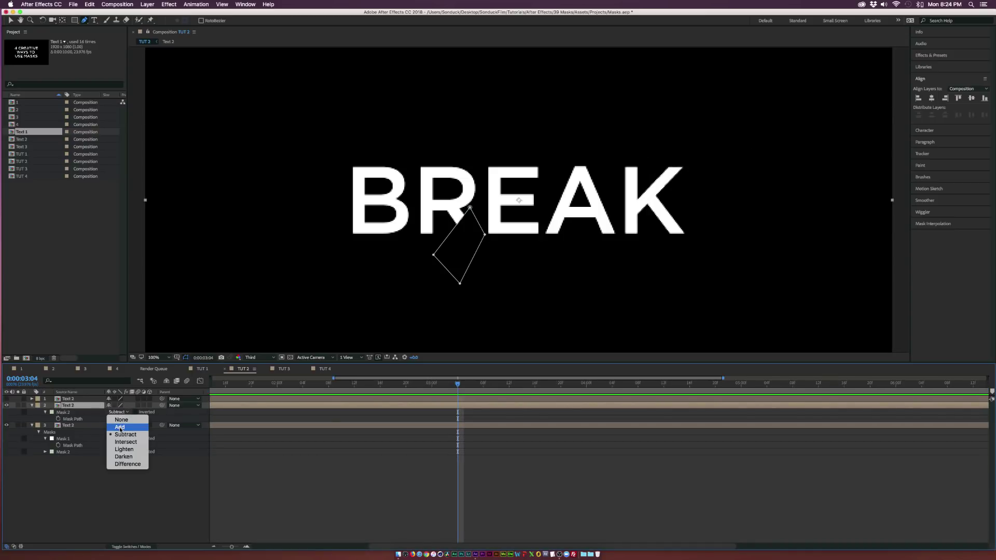
{"action": "left_click", "coordinate": [117, 422]}
{"action": "left_click", "coordinate": [6, 425]}
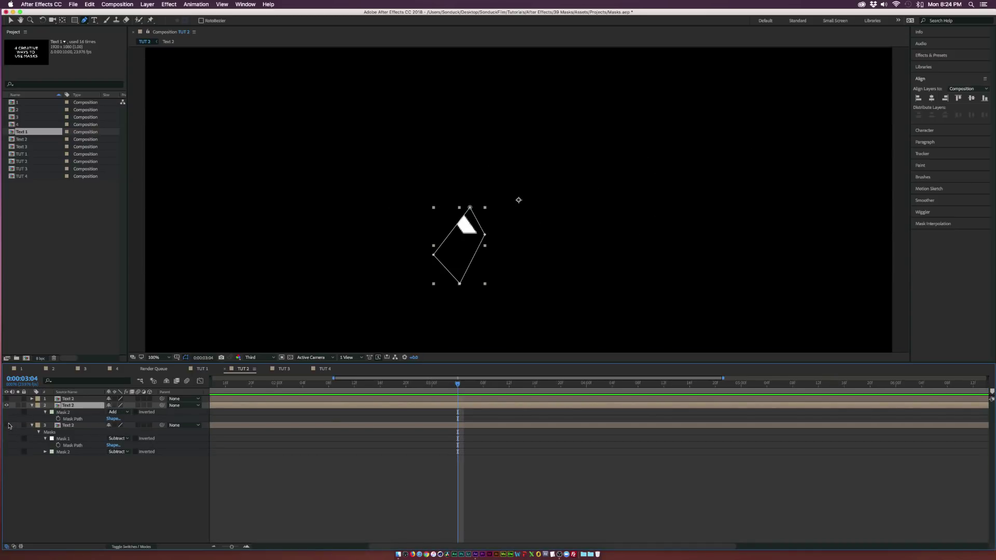
{"action": "left_click", "coordinate": [7, 424]}
Move the anchor point of the R-piece layer onto the centre of the cut-out R leg
{"action": "left_click_drag", "start_coordinate": [218, 384], "coordinate": [264, 384]}
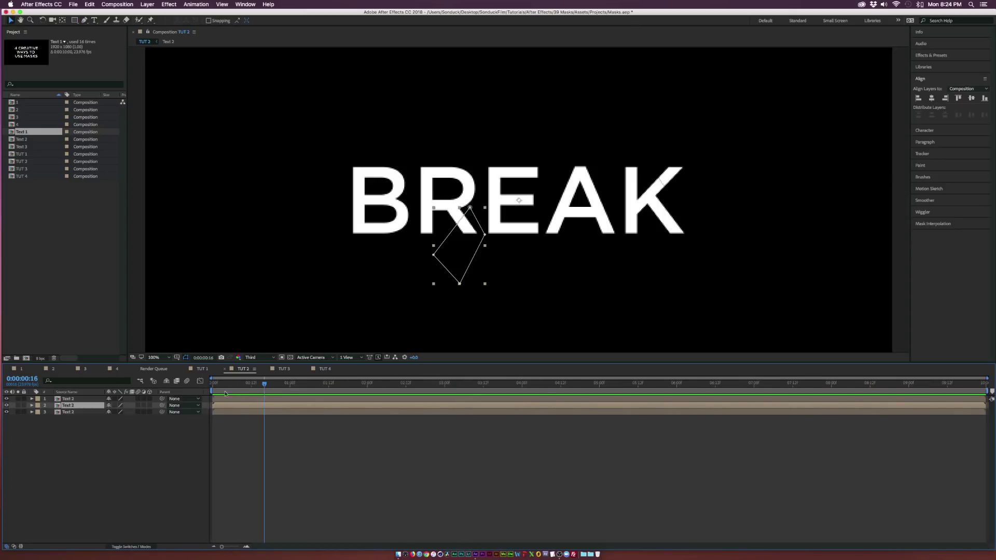
{"action": "left_click", "coordinate": [64, 20]}
{"action": "left_click", "coordinate": [494, 215]}
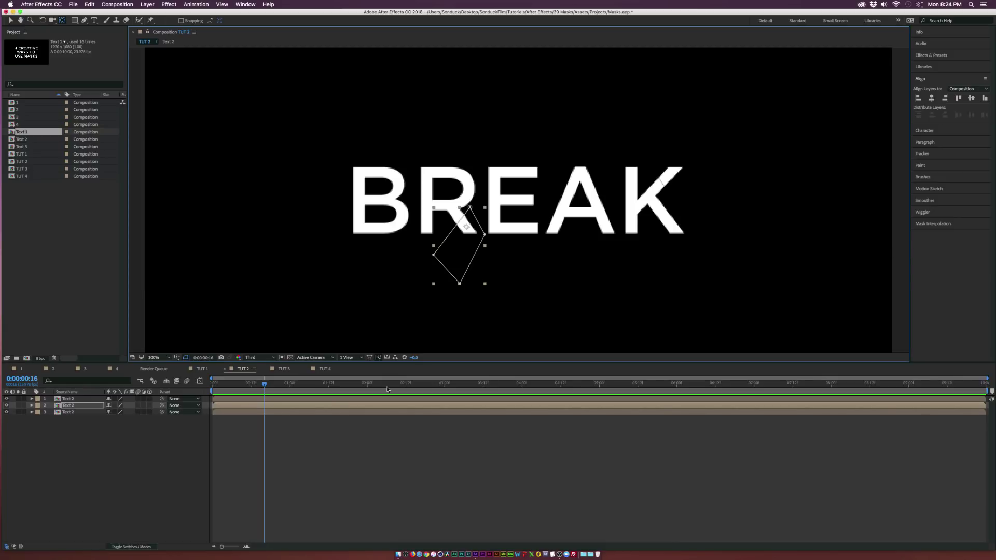
Keyframe the R piece's position and rotation at 0:00:00:00, then at 0:00:02:05 lower it to position 825, 695 and rotate it
{"action": "key", "text": "Home"}
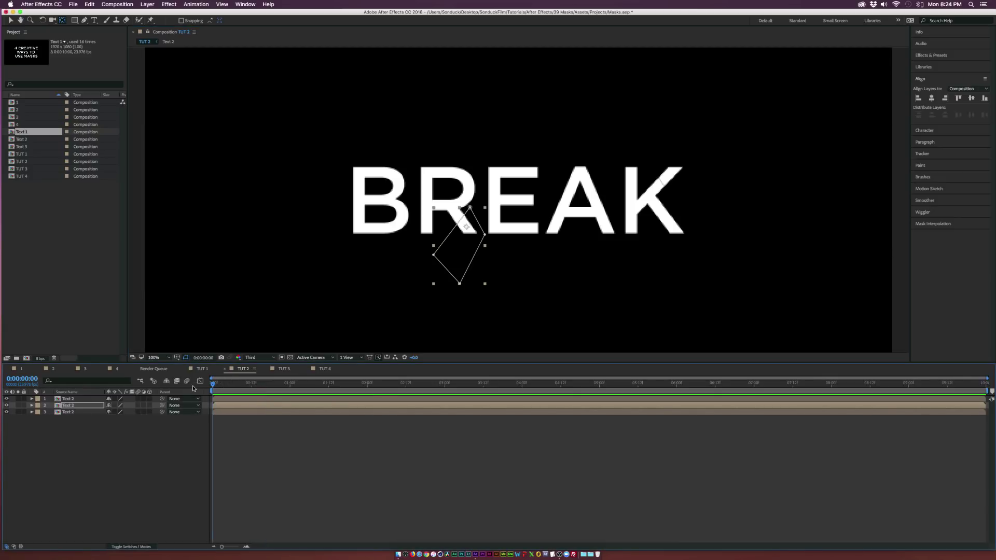
{"action": "key", "text": "p"}
{"action": "key", "text": "shift+r"}
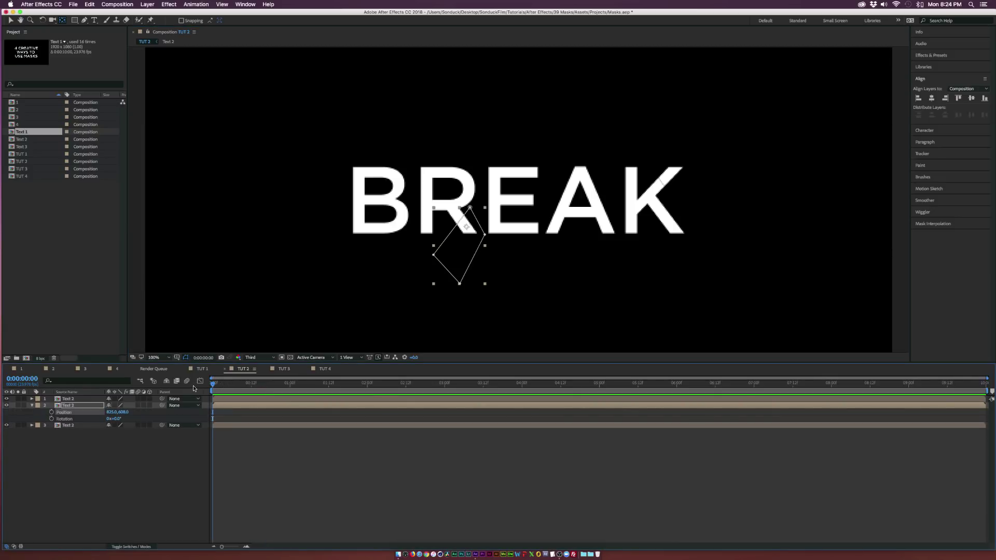
{"action": "left_click", "coordinate": [51, 412]}
{"action": "left_click", "coordinate": [52, 419]}
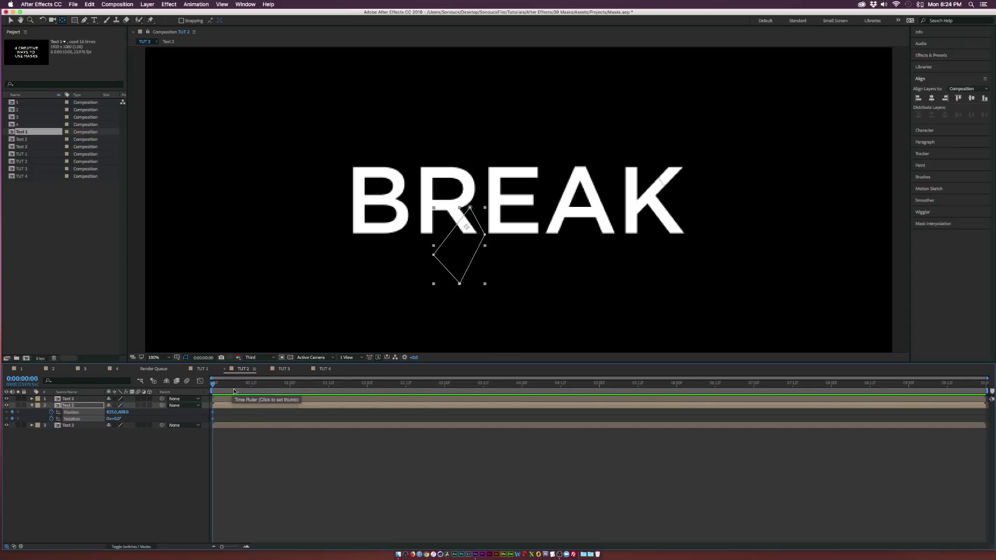
{"action": "left_click_drag", "start_coordinate": [230, 388], "coordinate": [383, 396]}
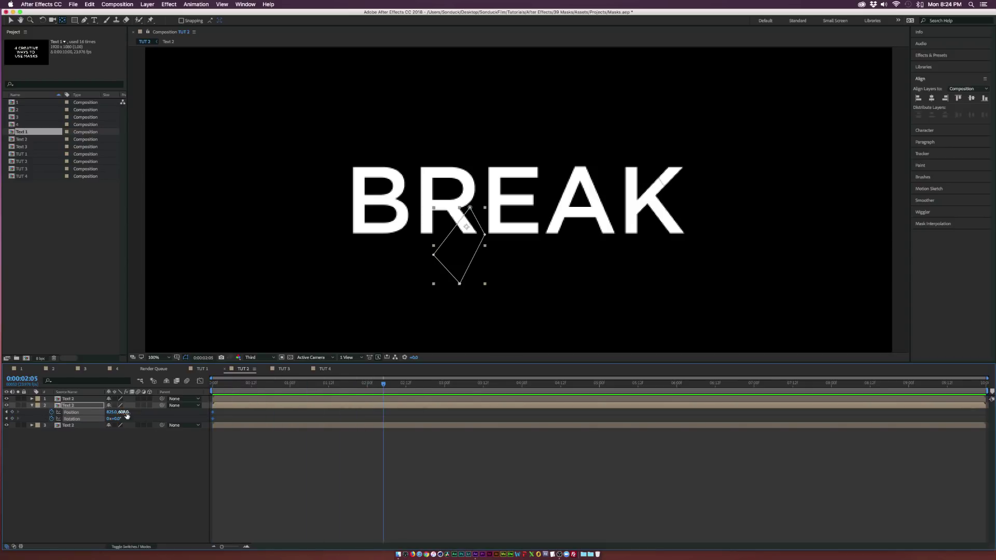
{"action": "mouse_move", "coordinate": [136, 413]}
{"action": "left_mouse_down"}
{"action": "mouse_move", "coordinate": [163, 413]}
{"action": "mouse_move", "coordinate": [134, 419]}
{"action": "left_mouse_up"}
{"action": "left_click_drag", "start_coordinate": [263, 383], "coordinate": [386, 395]}
Move the top Text 2 layer's anchor point onto the K piece, keyframe the piece flying outward with rotation, and scrub through the break animation
{"action": "left_click", "coordinate": [66, 399]}
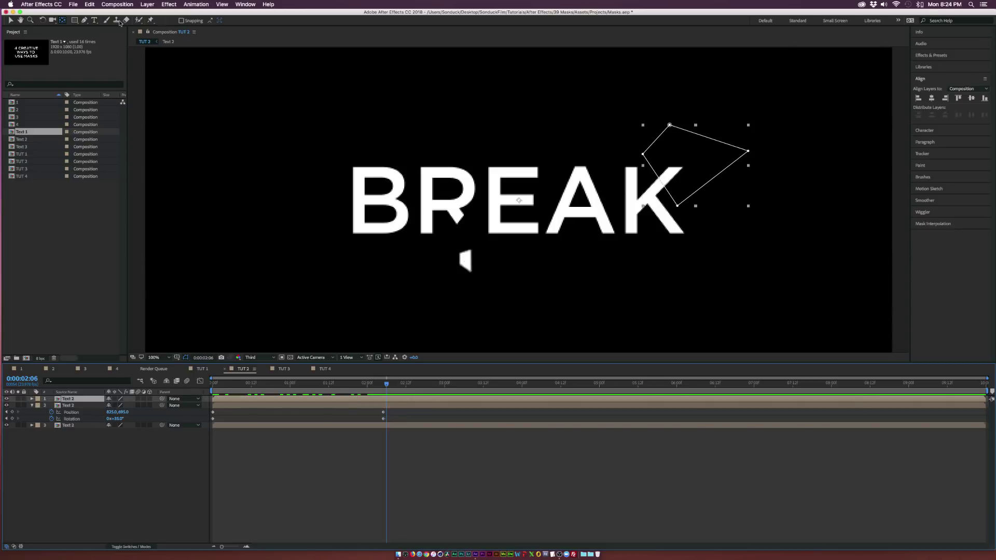
{"action": "left_click_drag", "start_coordinate": [520, 201], "coordinate": [662, 179]}
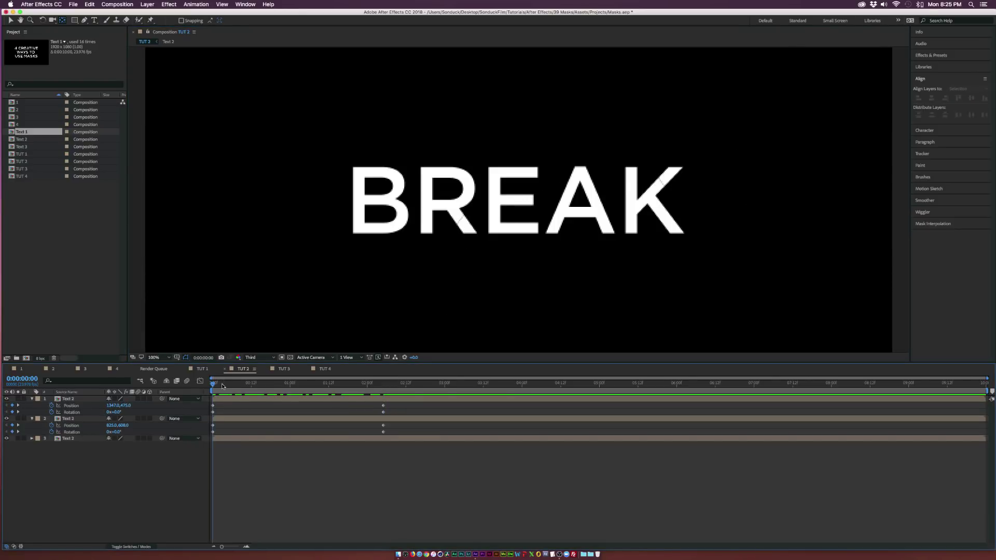
{"action": "left_click_drag", "start_coordinate": [222, 383], "coordinate": [354, 388]}
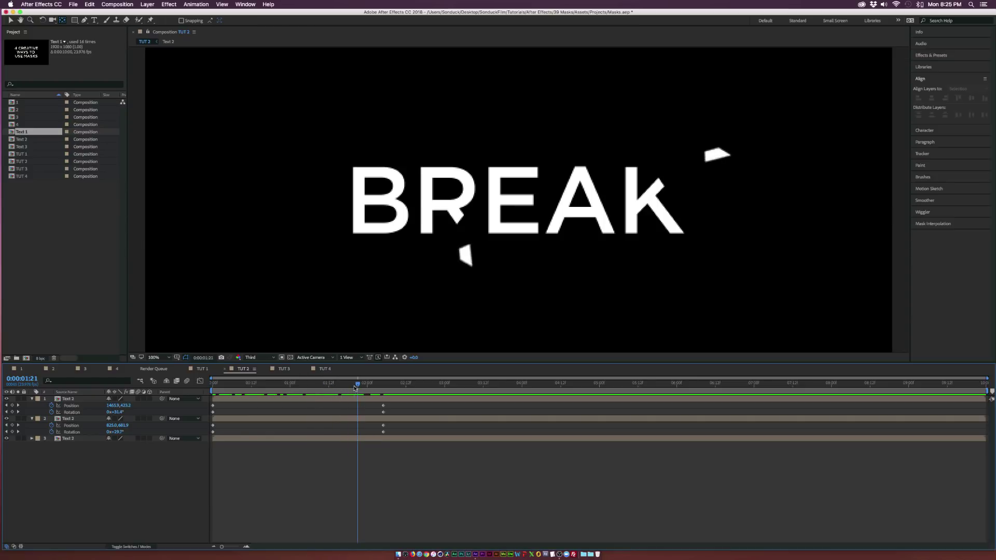
In the TUT 3 composition, draw a wide rectangular mask on the Text 3 layer covering the lower part of the word MASKS
{"action": "left_click", "coordinate": [280, 369]}
{"action": "key", "text": "v"}
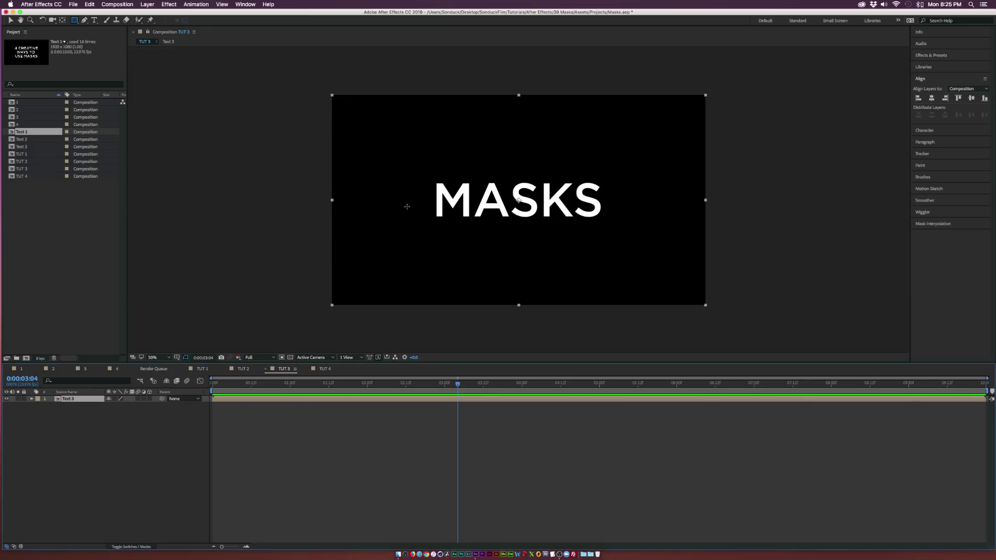
{"action": "left_click_drag", "start_coordinate": [76, 20], "coordinate": [254, 21]}
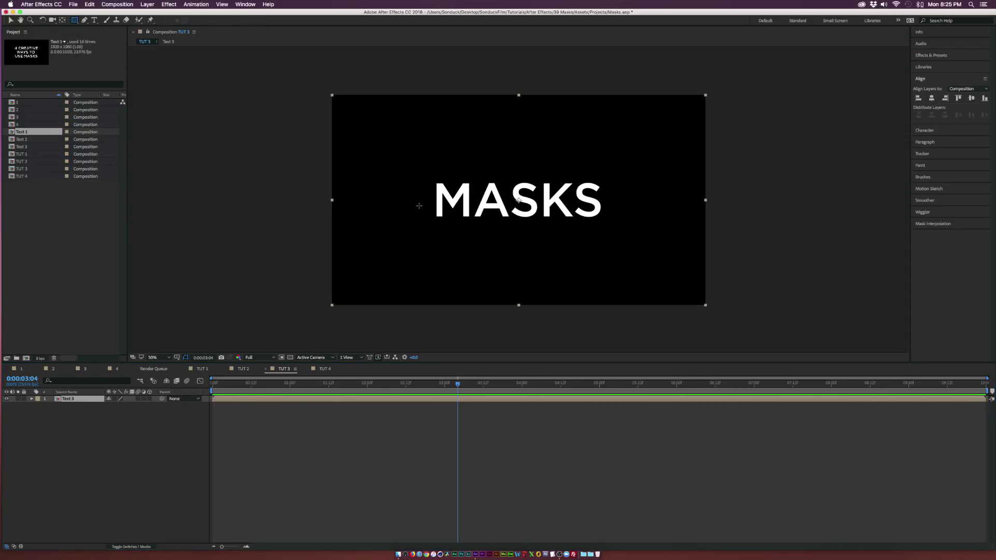
{"action": "left_click_drag", "start_coordinate": [402, 209], "coordinate": [651, 260]}
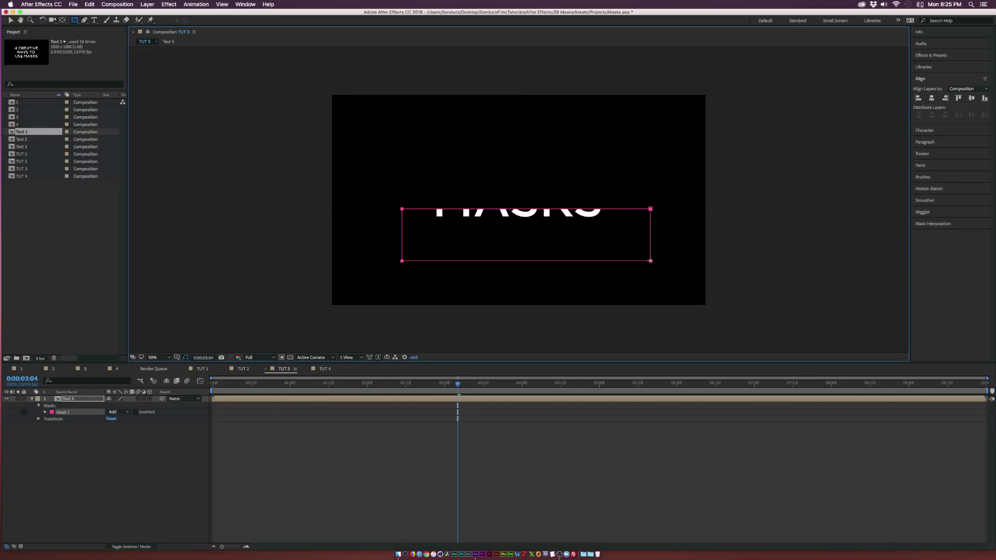
Duplicate the Text 3 layer and replace the copy's mask with a rectangle around the upper part of the M
{"action": "left_click", "coordinate": [66, 399]}
{"action": "key", "text": "super+d"}
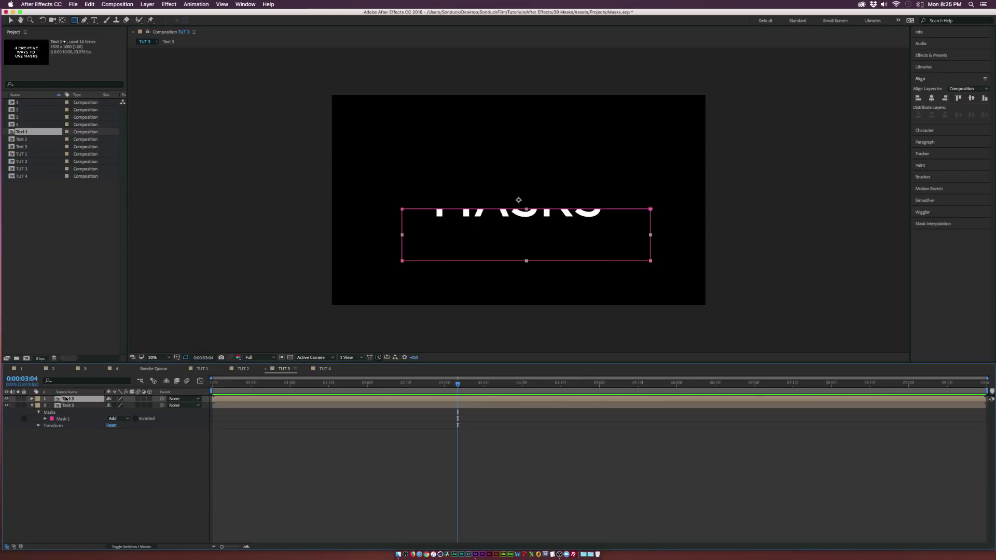
{"action": "key", "text": "m"}
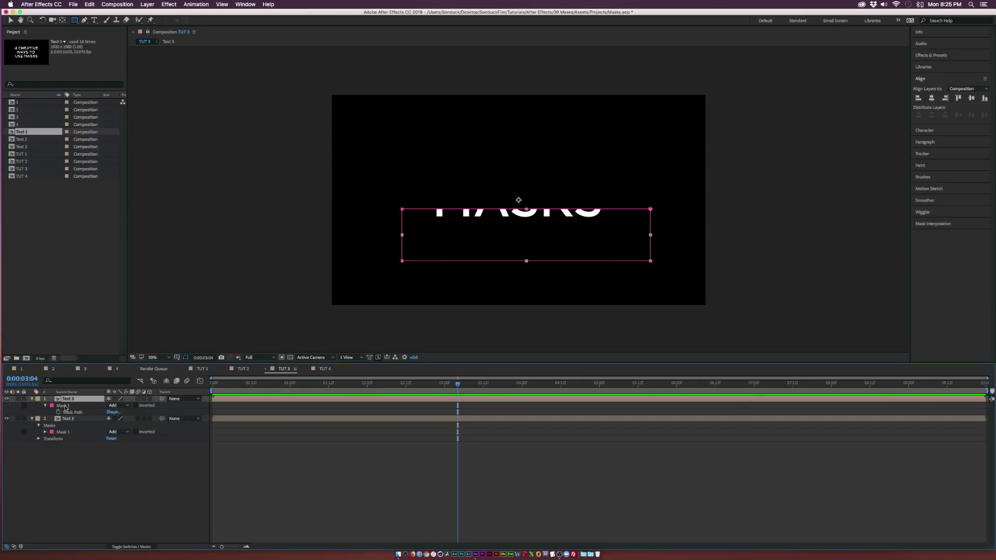
{"action": "left_click", "coordinate": [65, 406]}
{"action": "key", "text": "="}
{"action": "key", "text": "Delete"}
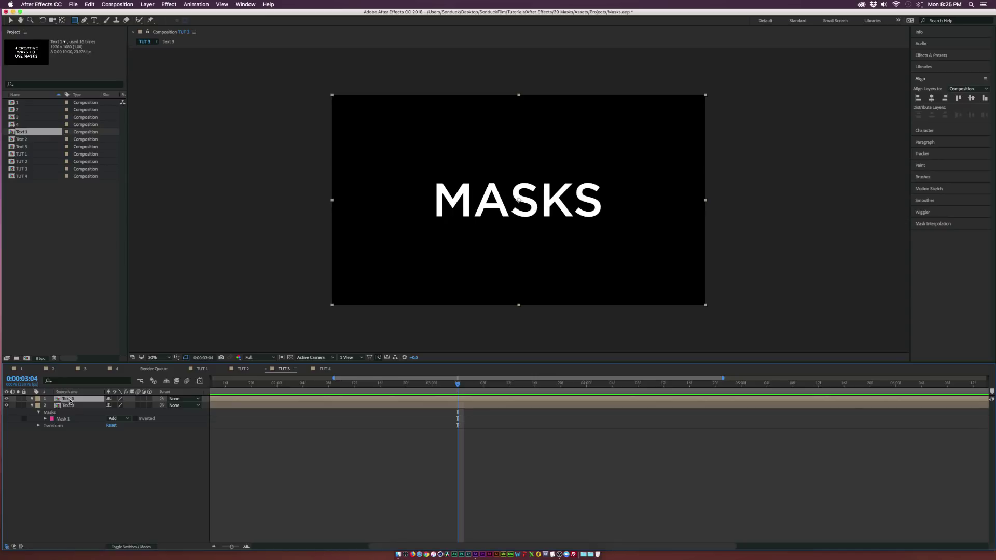
{"action": "left_click_drag", "start_coordinate": [412, 172], "coordinate": [474, 211]}
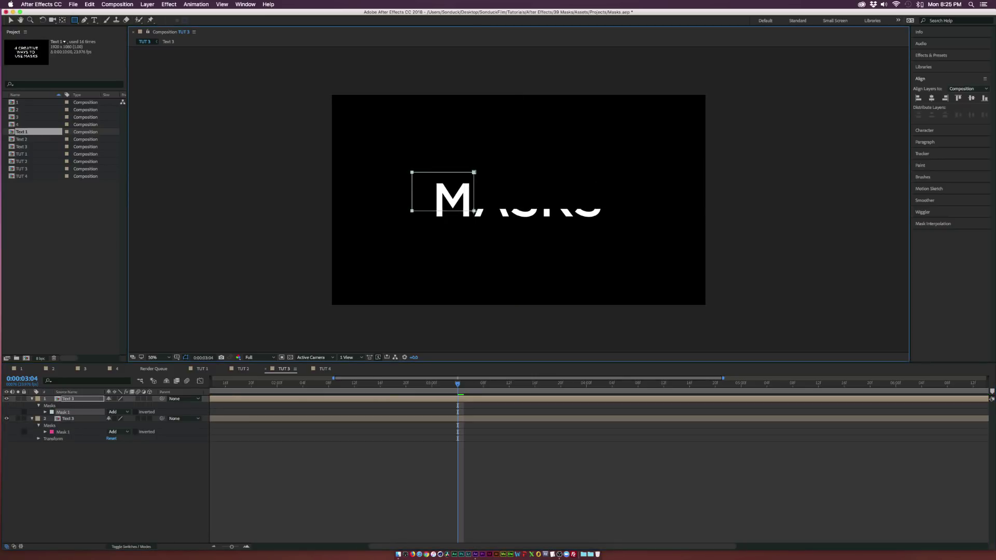
Duplicate the M-piece layer and replace the copy's mask with a thin rectangle across the tops of the letters in MASKS
{"action": "left_click", "coordinate": [81, 400]}
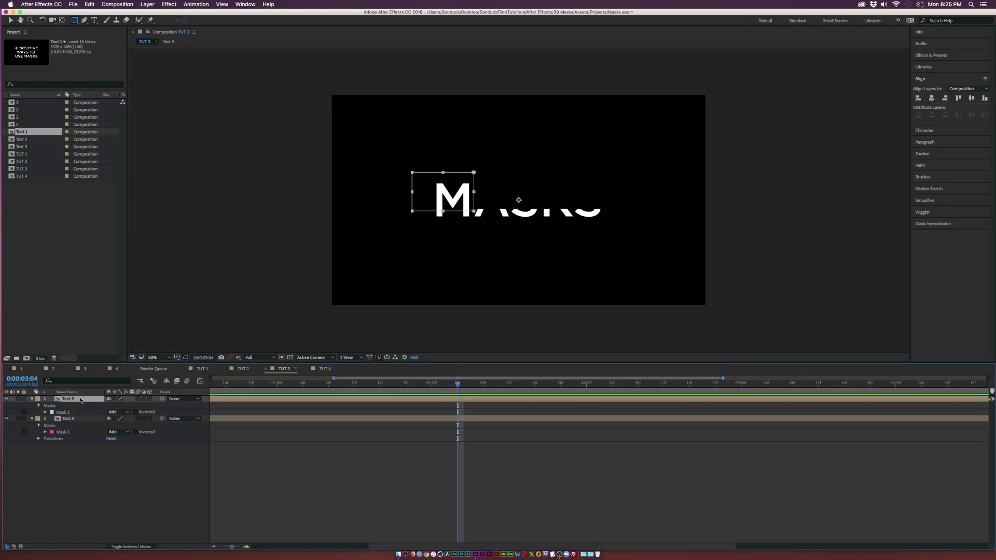
{"action": "key", "text": "super+d"}
{"action": "key", "text": "m"}
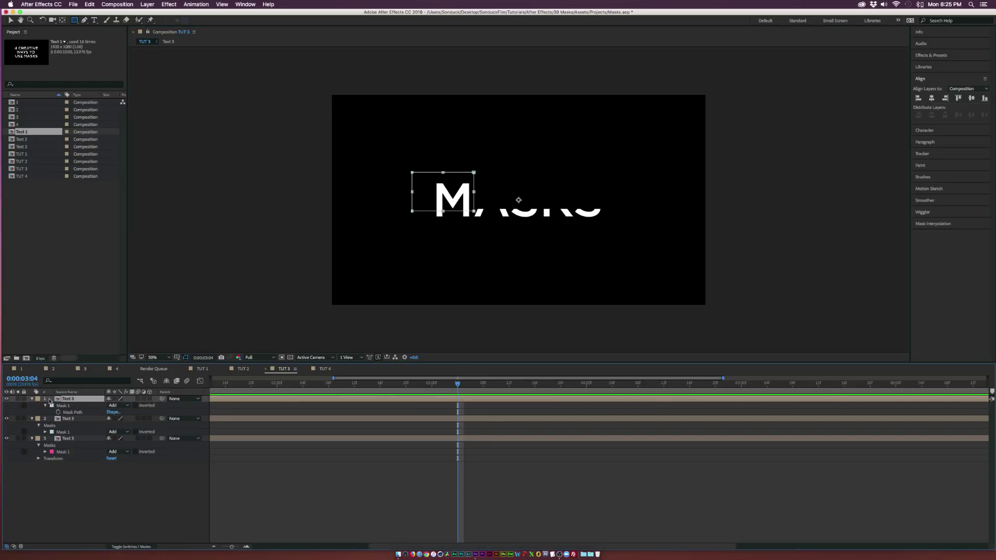
{"action": "left_click", "coordinate": [64, 406]}
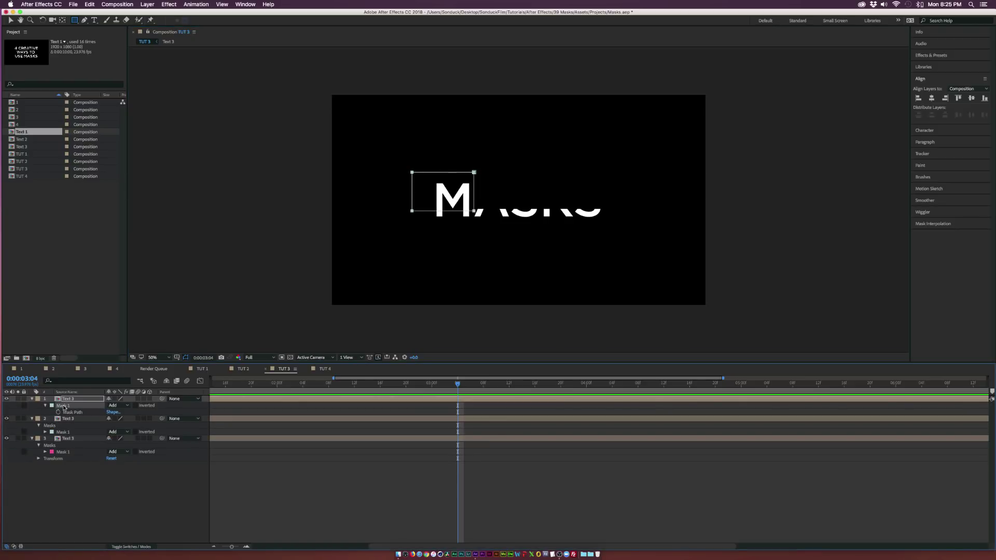
{"action": "key", "text": "Delete"}
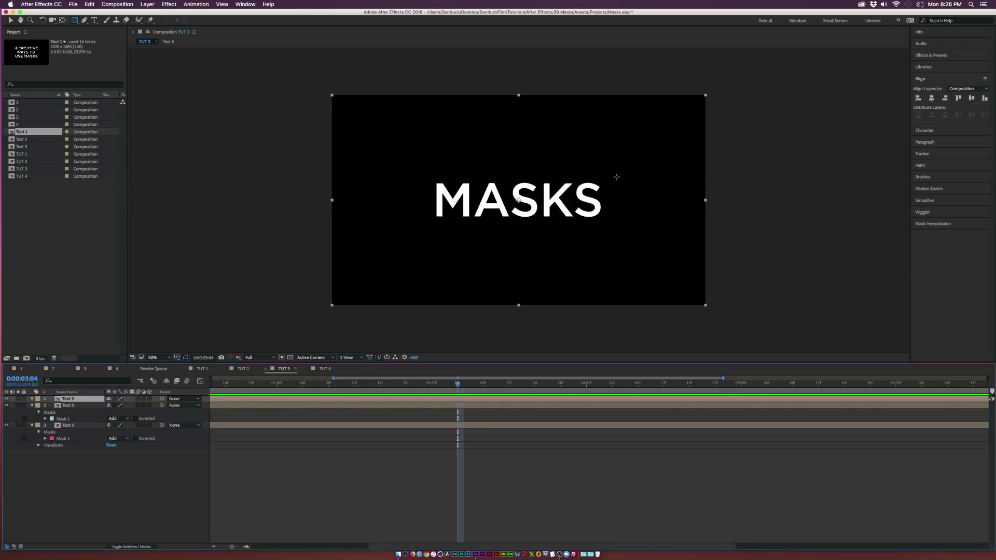
{"action": "left_click_drag", "start_coordinate": [617, 177], "coordinate": [444, 196]}
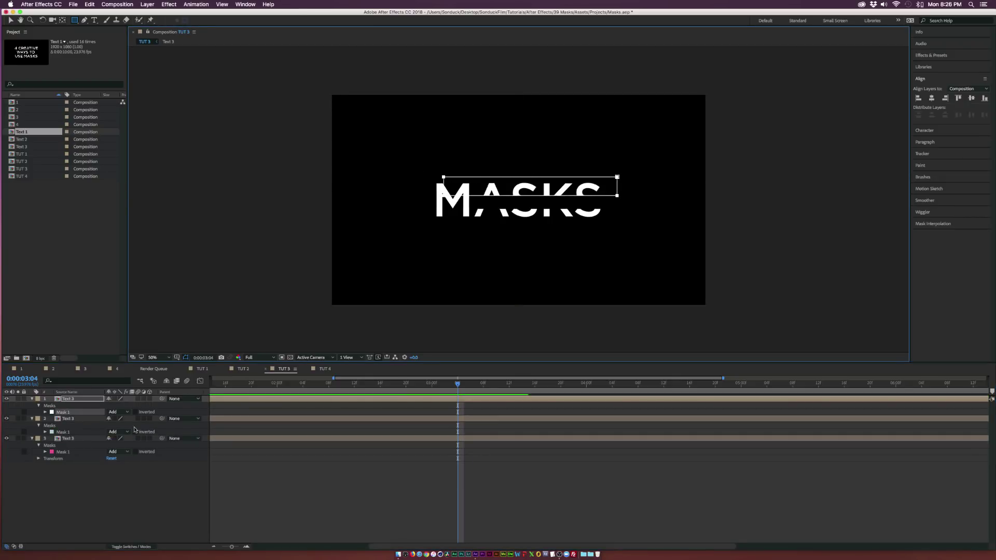
Duplicate the top Text 3 layer again and delete the mask from the new copy
{"action": "left_click", "coordinate": [75, 399]}
{"action": "key", "text": "ctrl+d"}
{"action": "key", "text": "m"}
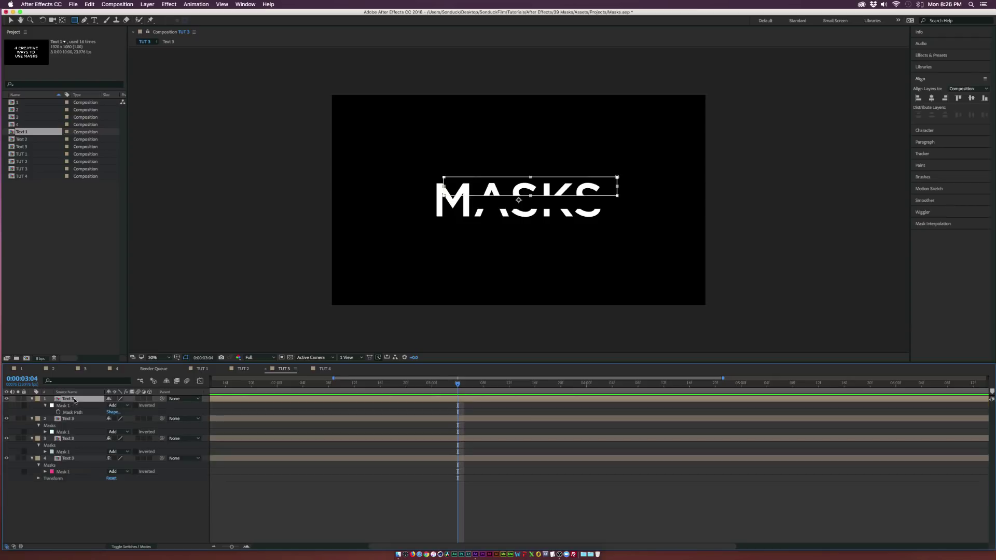
{"action": "left_click", "coordinate": [64, 407]}
{"action": "key", "text": "Delete"}
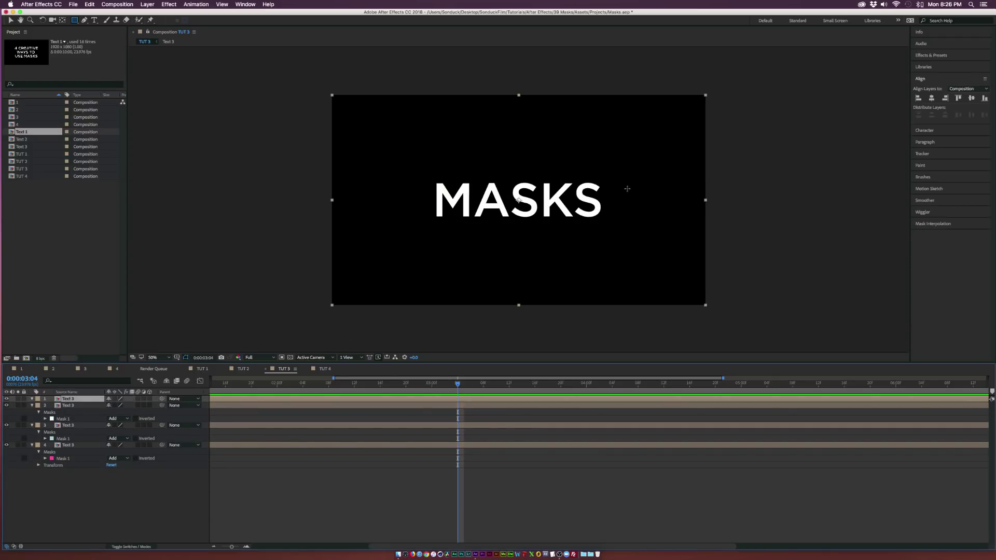
{"action": "left_click_drag", "start_coordinate": [627, 189], "coordinate": [454, 210]}
{"action": "key", "text": "super+z"}
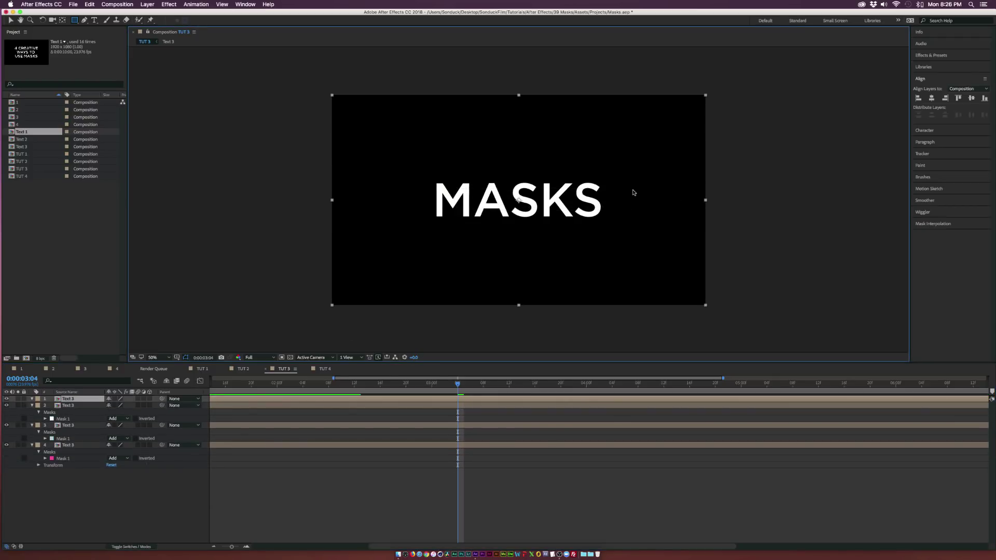
{"action": "left_click_drag", "start_coordinate": [634, 186], "coordinate": [461, 212]}
{"action": "key", "text": "Delete"}
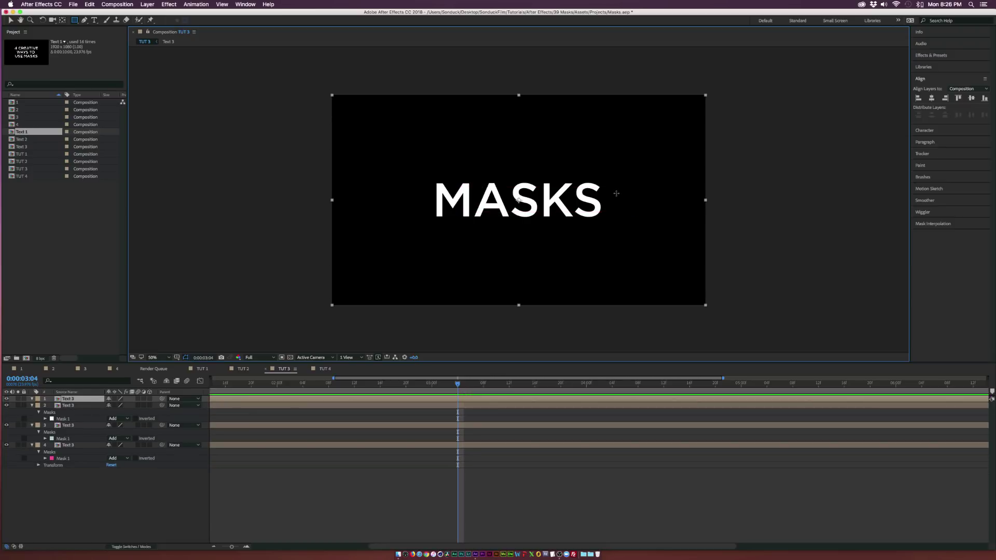
Draw a rectangular mask on the top Text 3 layer across the middle band of the letters, from the M's right half past the final S
{"action": "left_click_drag", "start_coordinate": [617, 191], "coordinate": [457, 211]}
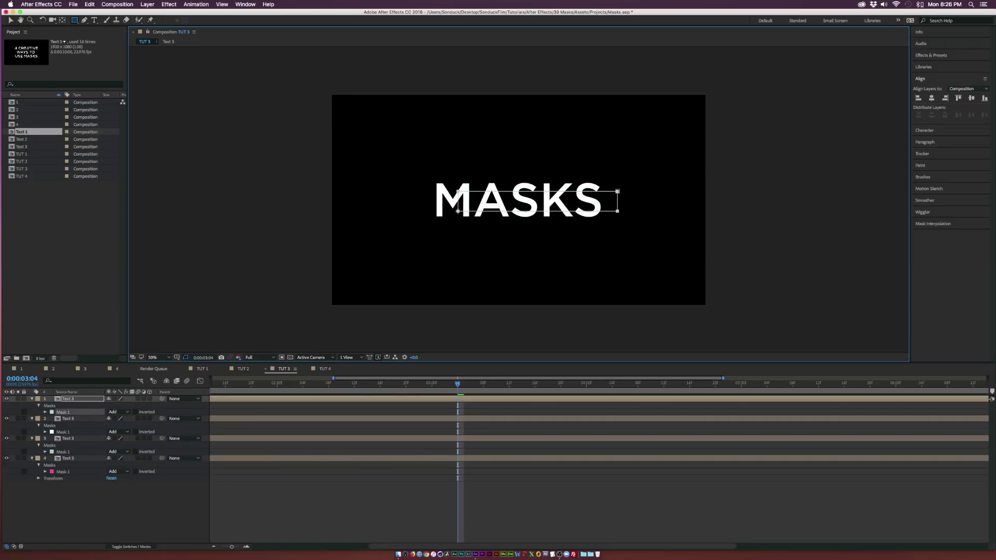
Set Mask Path keyframes on all four Text 3 layers at the composition's start and move them to about 2 seconds
{"action": "left_click", "coordinate": [230, 406]}
{"action": "key", "text": "semicolon"}
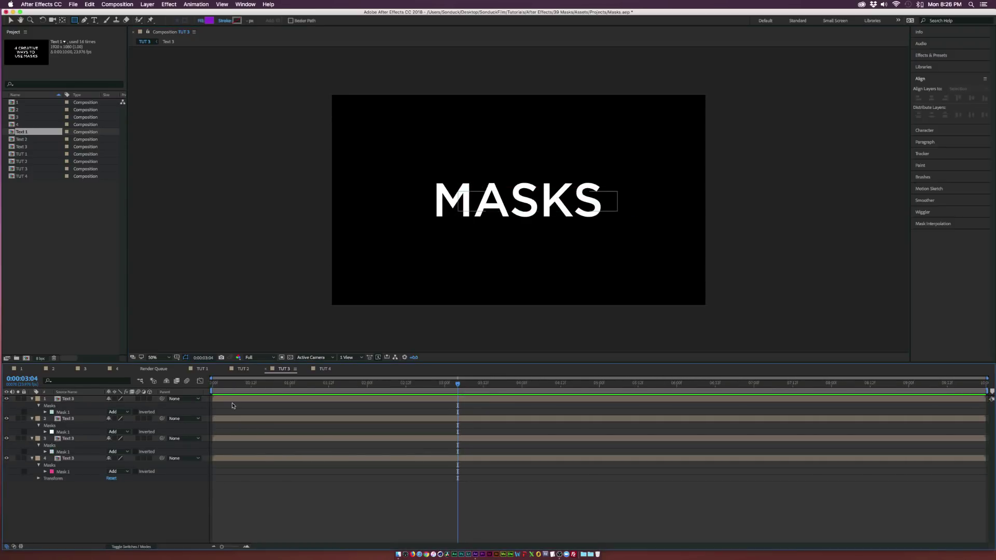
{"action": "key", "text": "Home"}
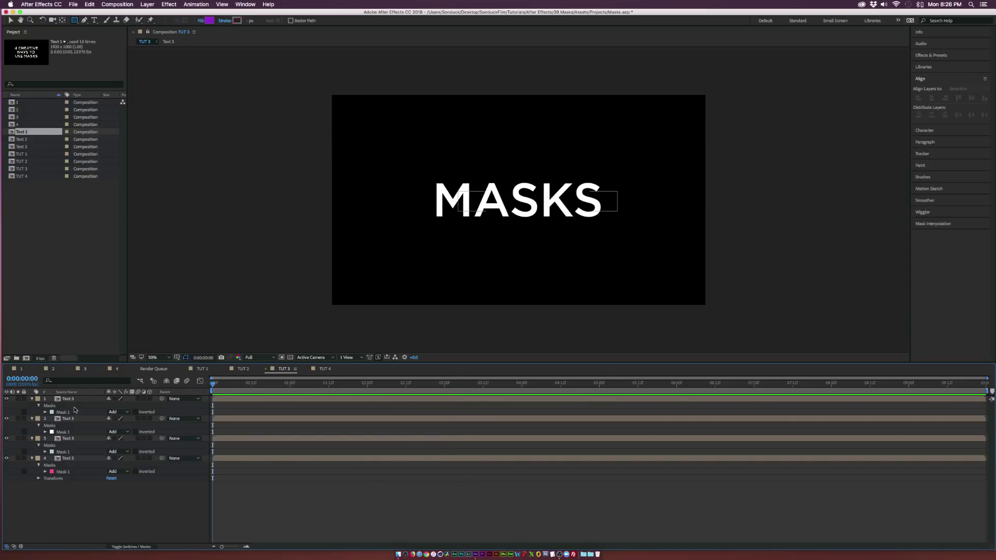
{"action": "key", "text": "m"}
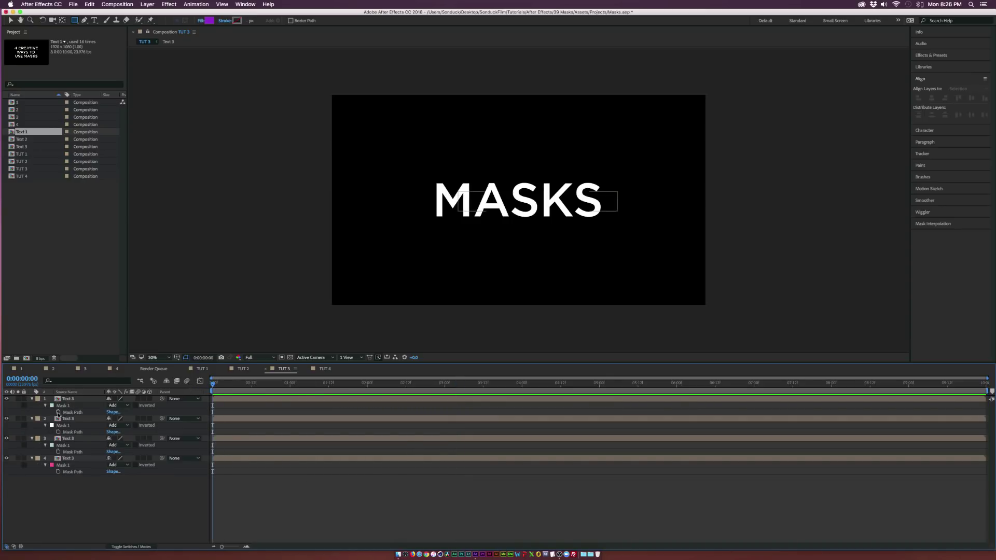
{"action": "left_click_drag", "start_coordinate": [58, 412], "coordinate": [58, 471]}
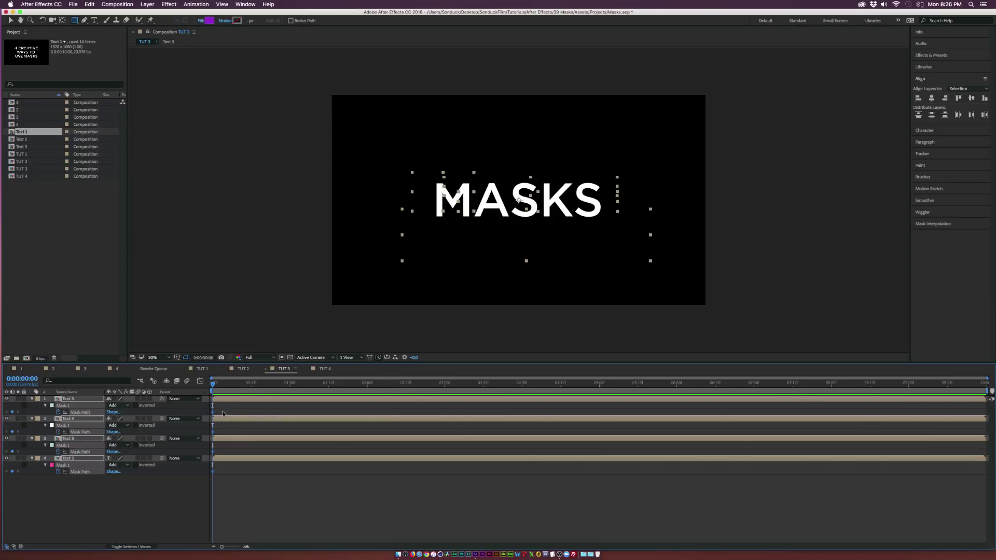
{"action": "left_click_drag", "start_coordinate": [212, 415], "coordinate": [254, 415]}
{"action": "left_click_drag", "start_coordinate": [344, 421], "coordinate": [374, 422]}
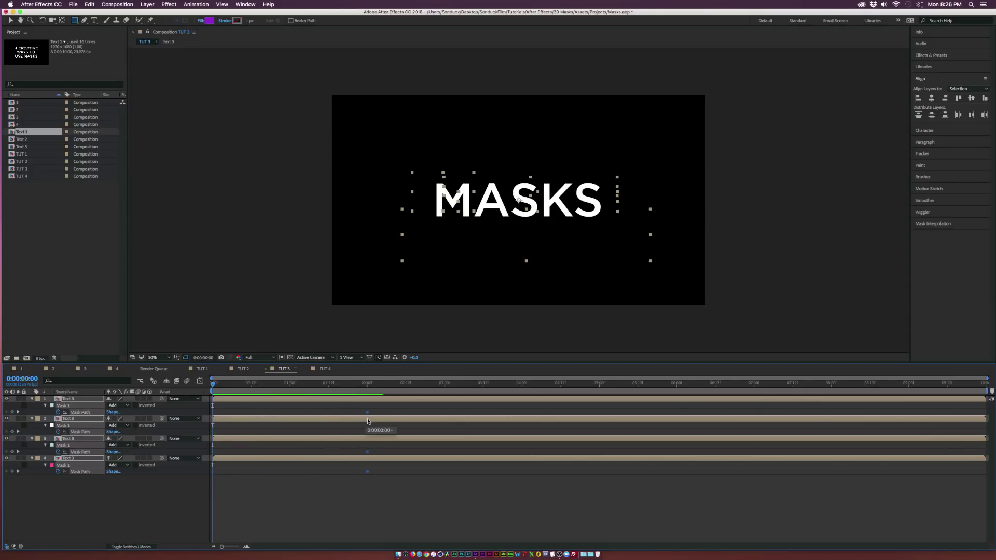
At the first frame, move the bottom Text 3 layer's mask down and left until it clears the lower part of the letters
{"action": "left_click", "coordinate": [99, 493]}
{"action": "left_click", "coordinate": [71, 460]}
{"action": "left_click", "coordinate": [71, 460]}
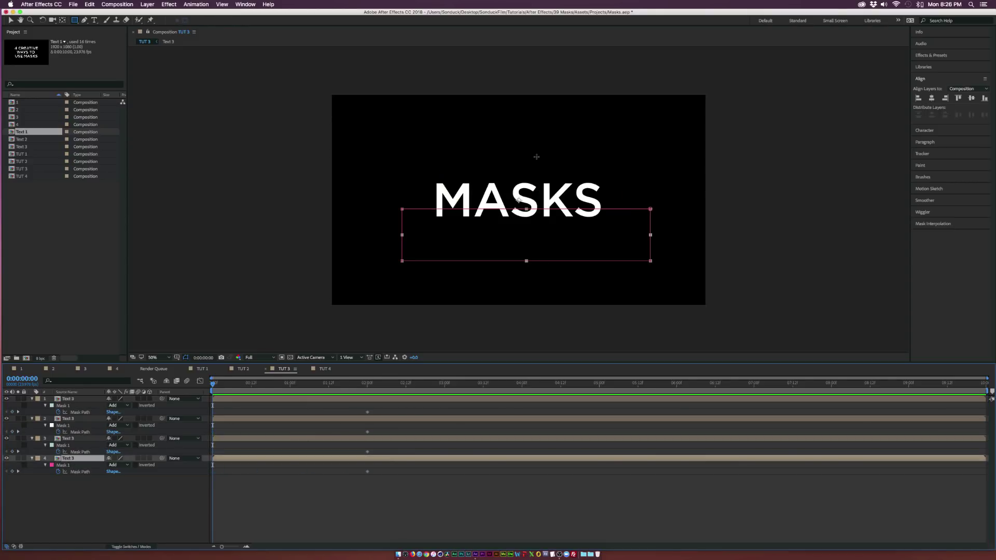
{"action": "key", "text": "v"}
{"action": "left_click", "coordinate": [67, 466]}
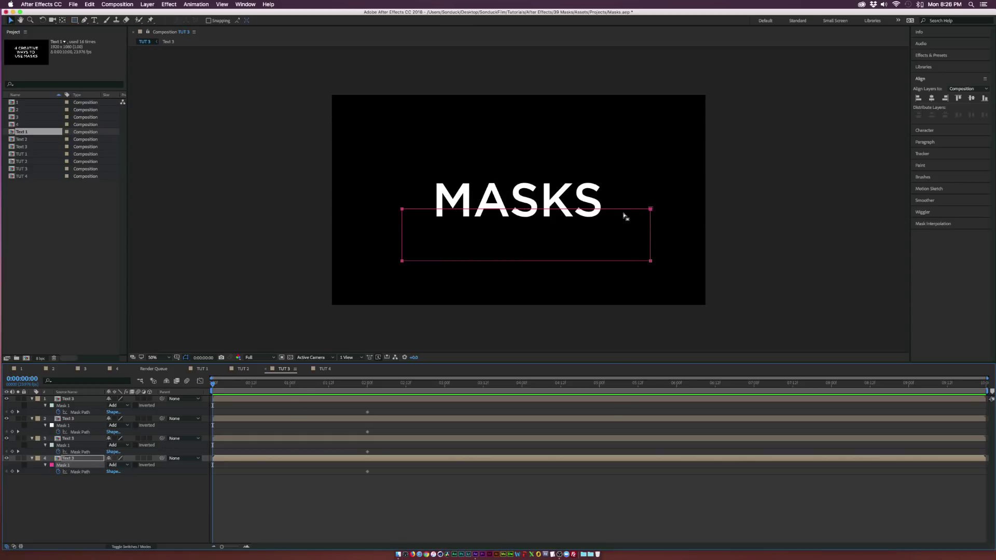
{"action": "left_click_drag", "start_coordinate": [650, 209], "coordinate": [466, 224]}
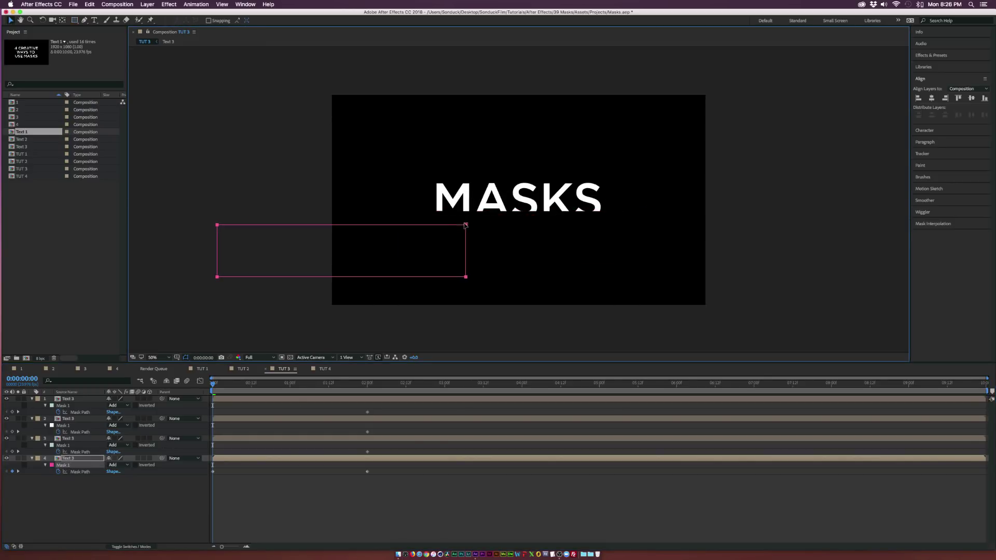
At the first frame, move the third Text 3 layer's mask upward off the letter M
{"action": "left_click", "coordinate": [74, 439]}
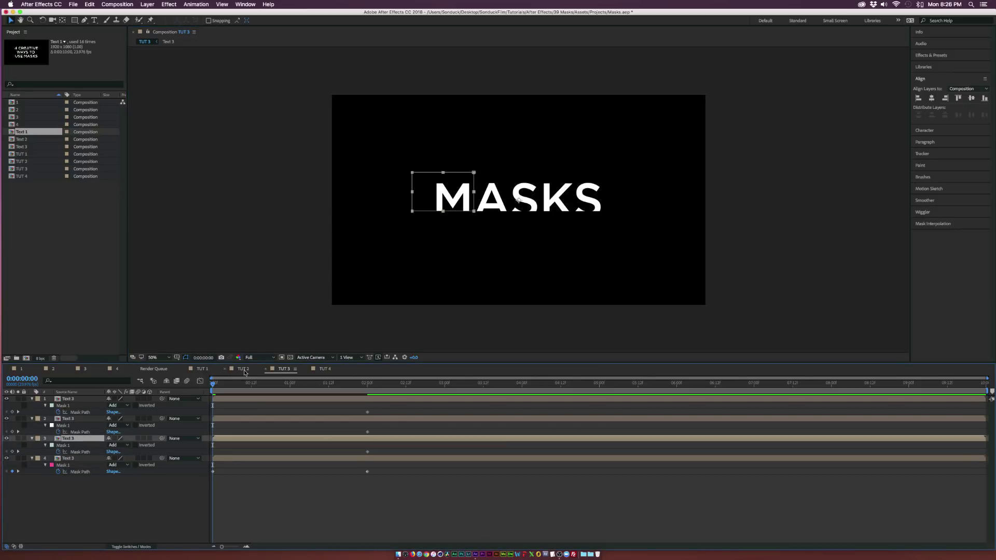
{"action": "left_click", "coordinate": [74, 446]}
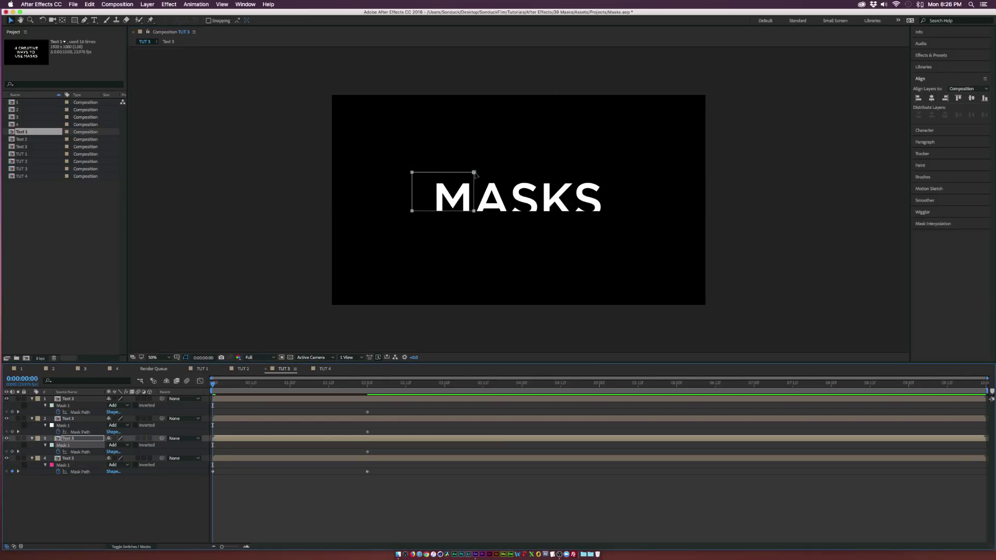
{"action": "left_click_drag", "start_coordinate": [474, 172], "coordinate": [466, 134]}
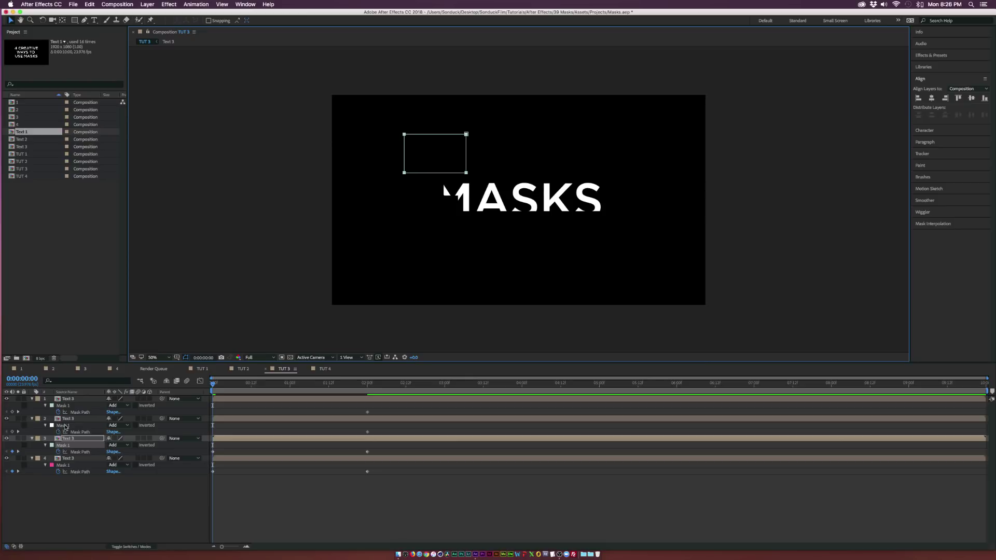
At the first frame, narrow the second Text 3 layer's mask from its left side and move it up and right off the letters
{"action": "left_click", "coordinate": [74, 420]}
{"action": "left_click", "coordinate": [81, 433]}
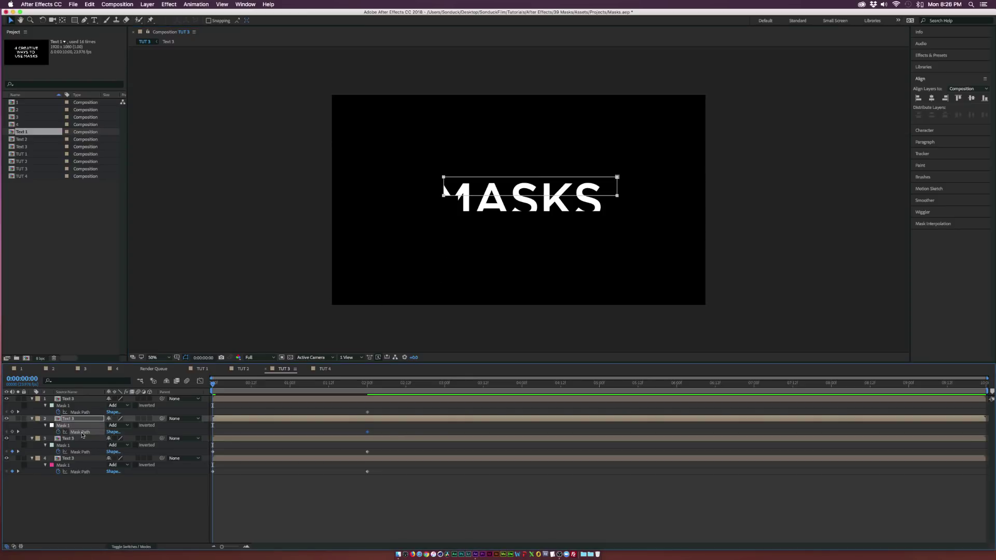
{"action": "left_click", "coordinate": [444, 195]}
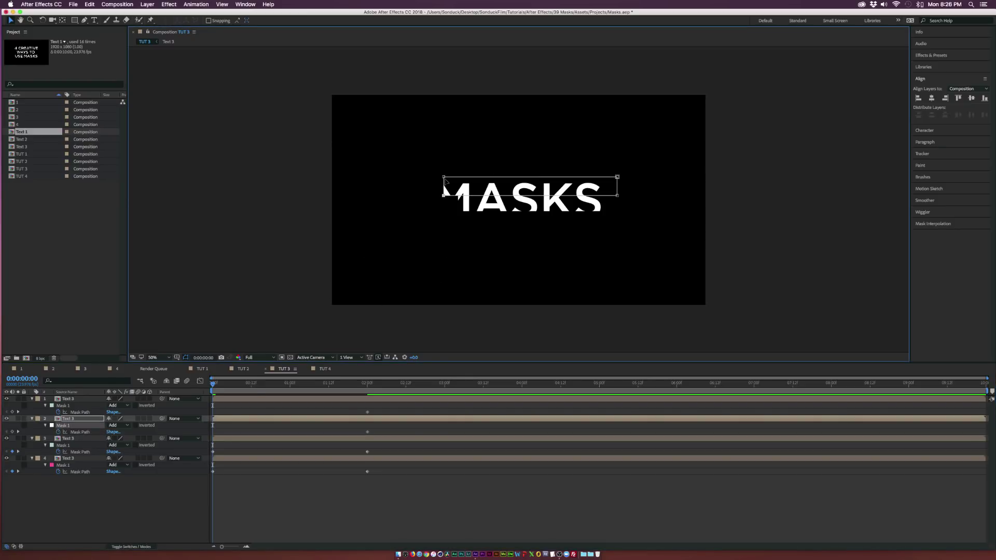
{"action": "left_click_drag", "start_coordinate": [445, 178], "coordinate": [482, 179]}
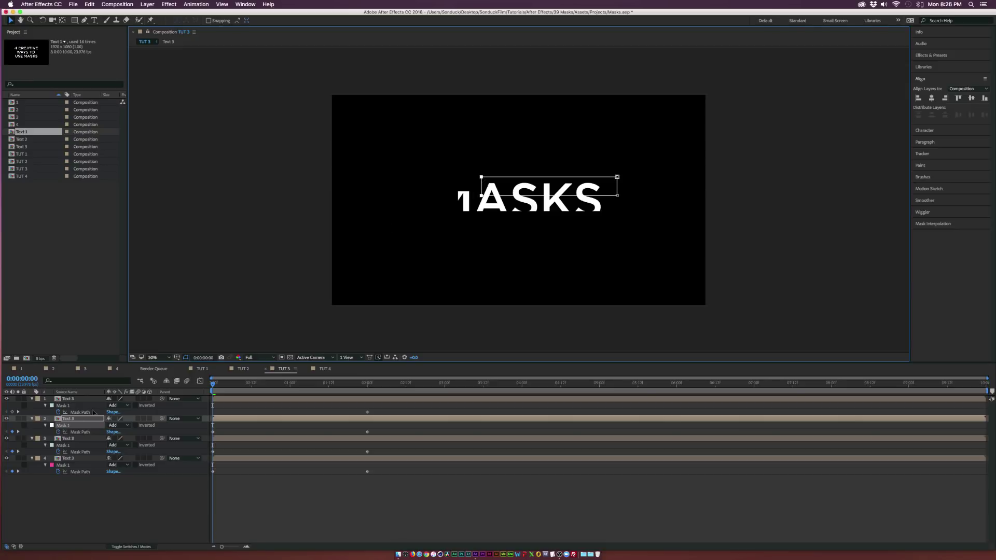
{"action": "left_click", "coordinate": [79, 432]}
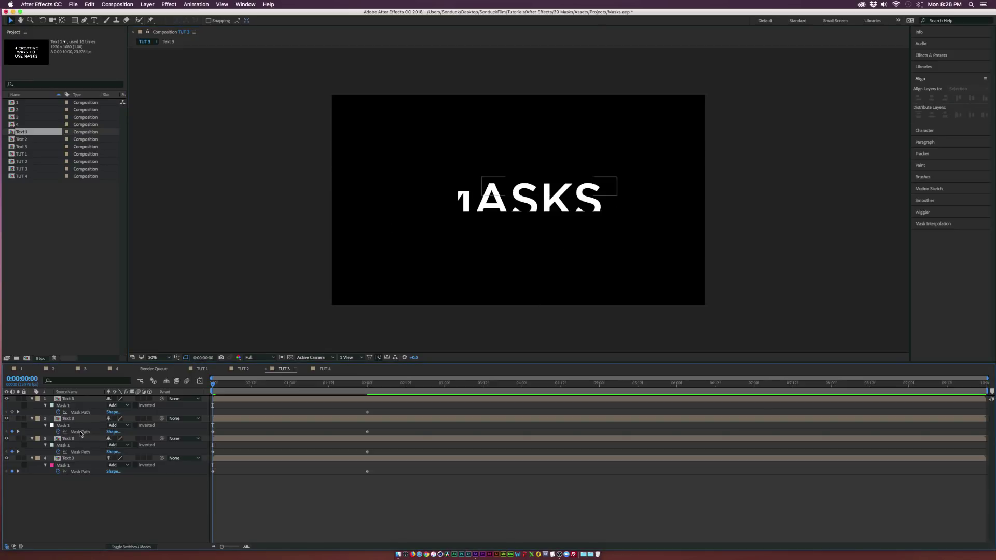
{"action": "left_click_drag", "start_coordinate": [620, 178], "coordinate": [715, 153]}
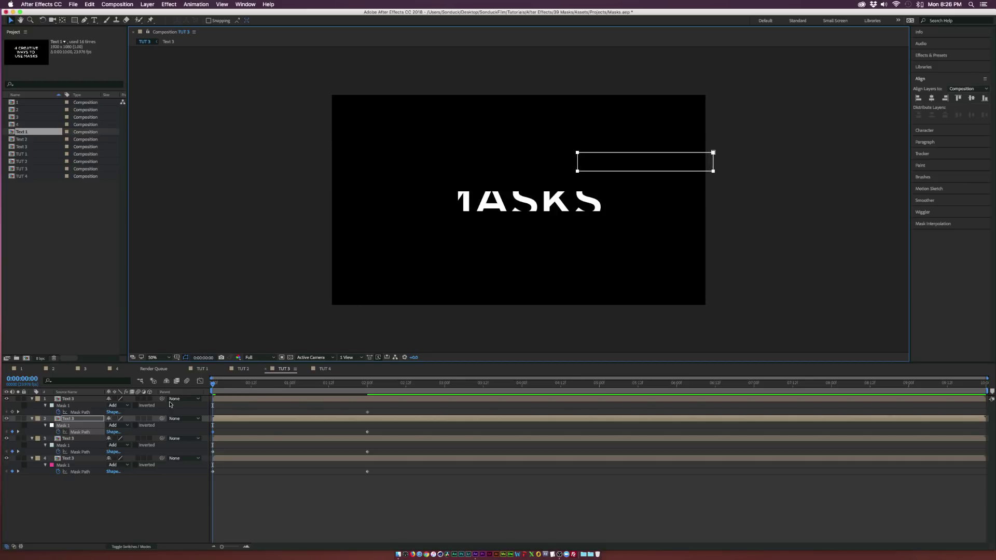
At the first frame, shift the top Text 3 layer's mask horizontally to the right, past the final S
{"action": "left_click", "coordinate": [82, 402]}
{"action": "left_click", "coordinate": [72, 406]}
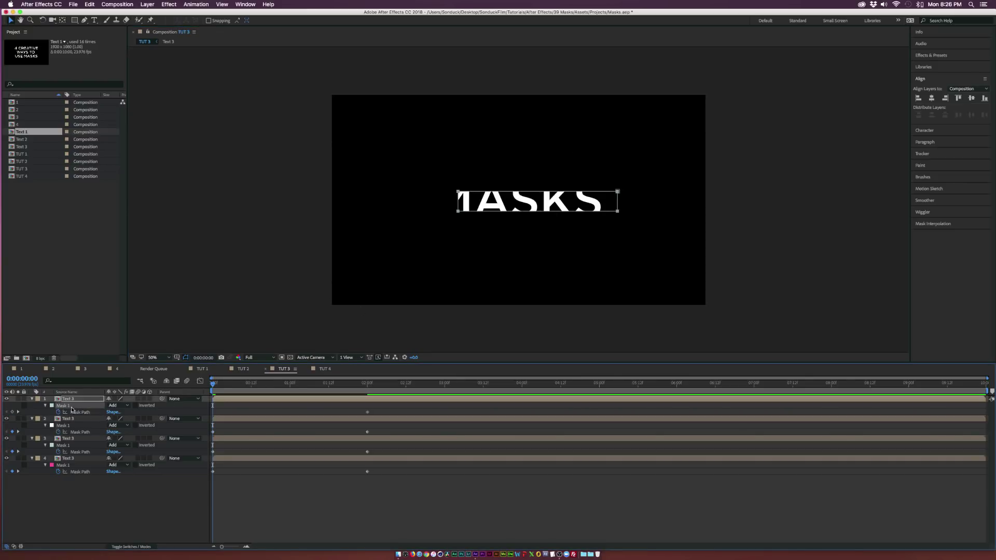
{"action": "left_click_drag", "start_coordinate": [459, 193], "coordinate": [627, 194]}
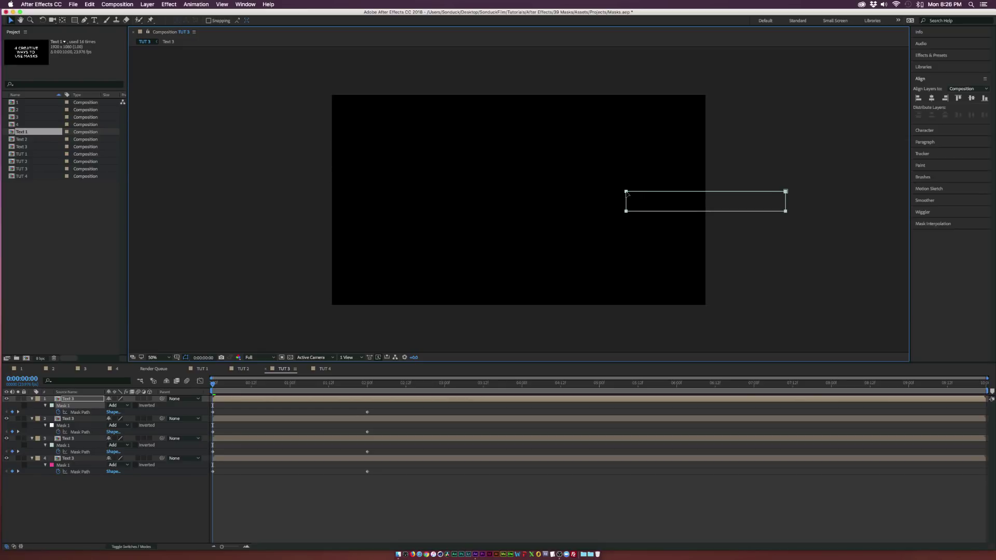
Preview the mask reveal and apply Easy Ease to the ending Mask Path keyframes of all four Text 3 layers
{"action": "left_click", "coordinate": [147, 507]}
{"action": "key", "text": "space"}
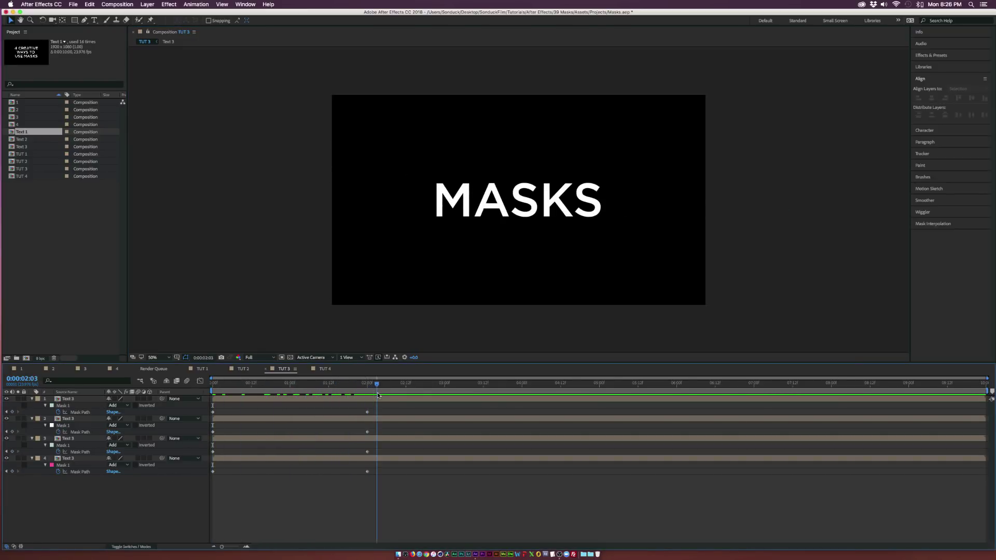
{"action": "key", "text": "space"}
{"action": "key", "text": "space"}
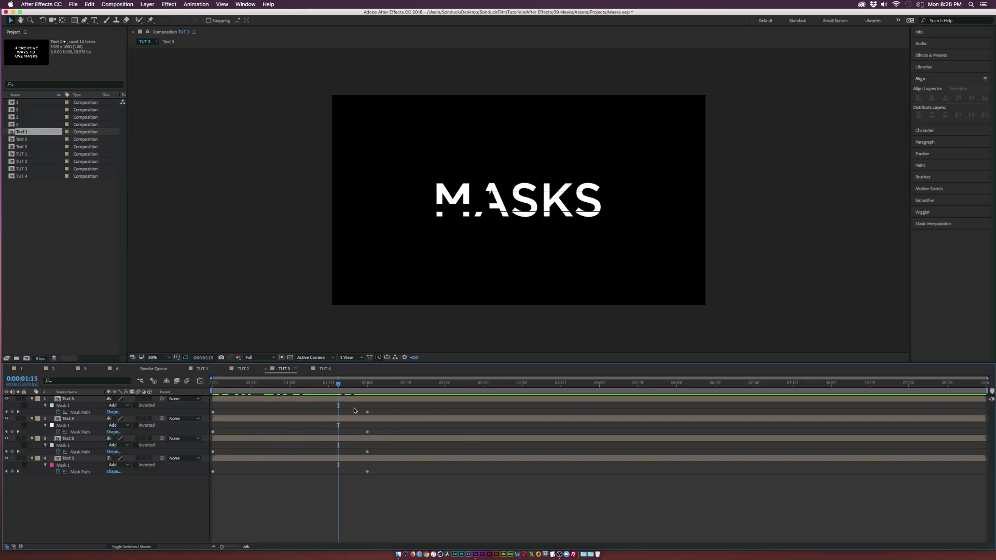
{"action": "left_click_drag", "start_coordinate": [354, 409], "coordinate": [389, 507]}
{"action": "key", "text": "F9"}
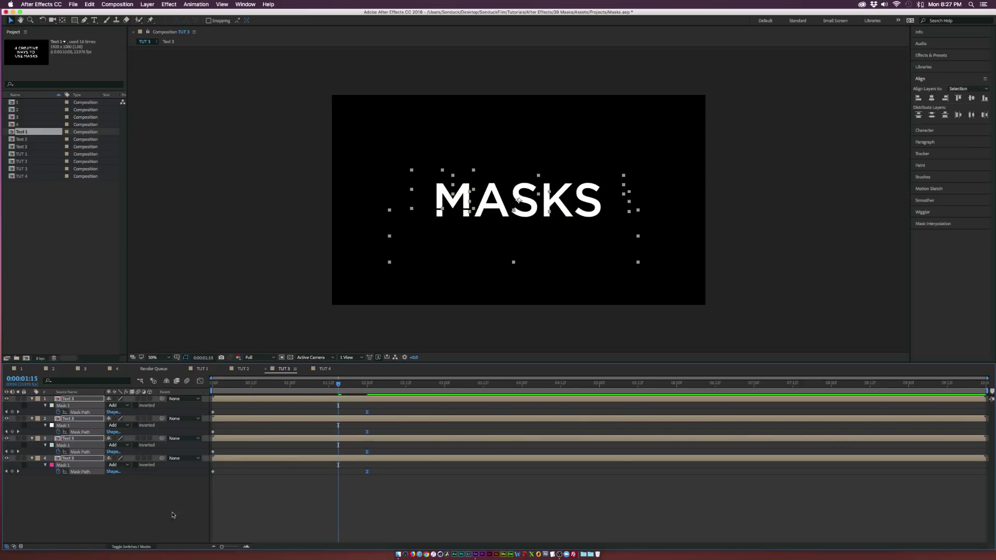
{"action": "left_click", "coordinate": [174, 514]}
Stagger the Text 3 layers, starting the second at about 9 frames, the third at about 16 frames and the top one at about 1:19
{"action": "left_click_drag", "start_coordinate": [228, 419], "coordinate": [287, 439]}
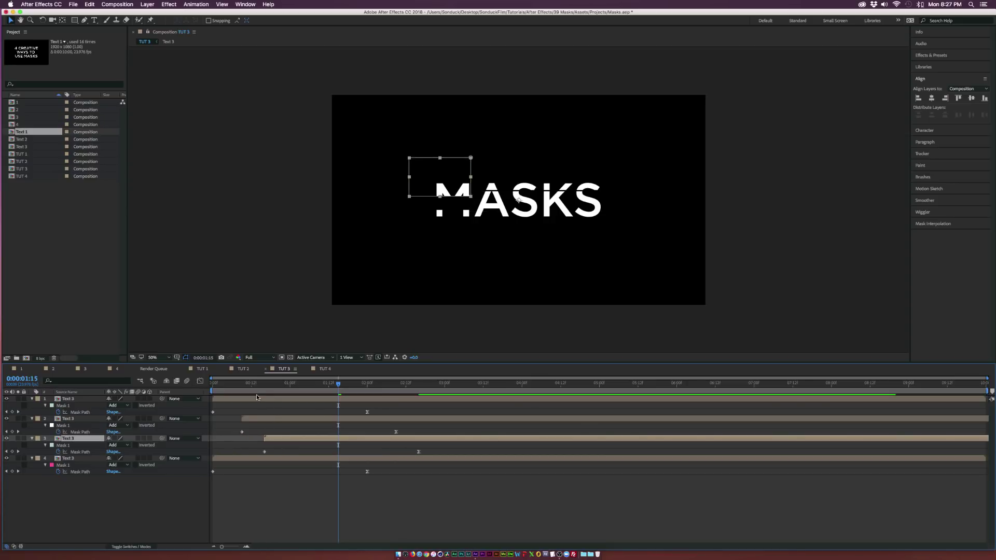
{"action": "left_click_drag", "start_coordinate": [256, 398], "coordinate": [429, 407]}
{"action": "left_click_drag", "start_coordinate": [277, 385], "coordinate": [529, 411]}
{"action": "left_click", "coordinate": [150, 522]}
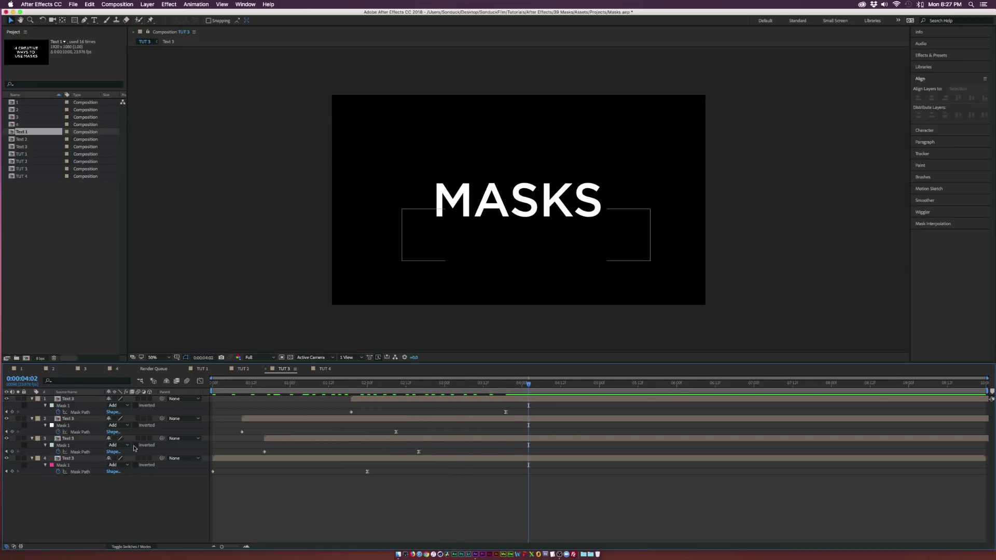
Copy the five masked Text 1 strip layers from the TUT 1 composition into TUT 4
{"action": "left_click", "coordinate": [325, 369]}
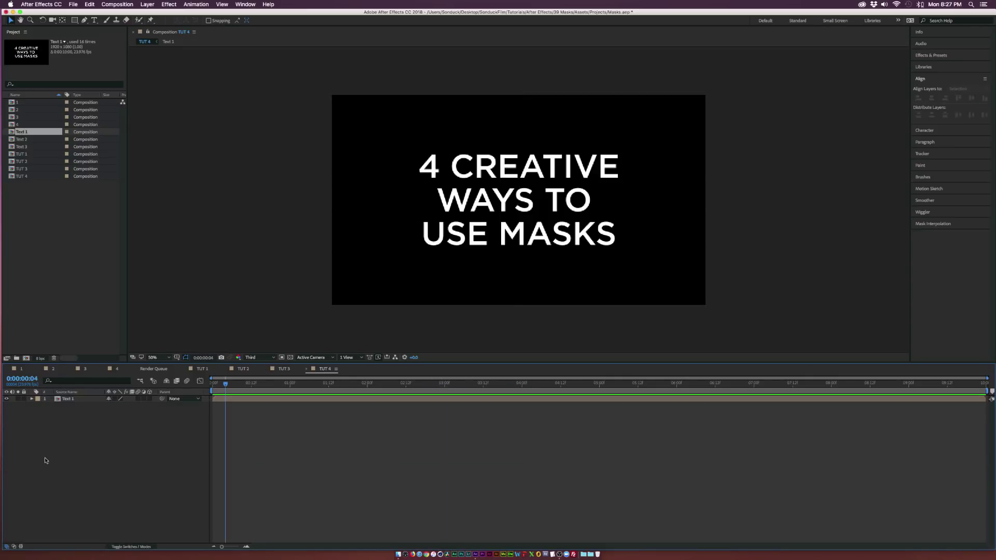
{"action": "left_click", "coordinate": [81, 399]}
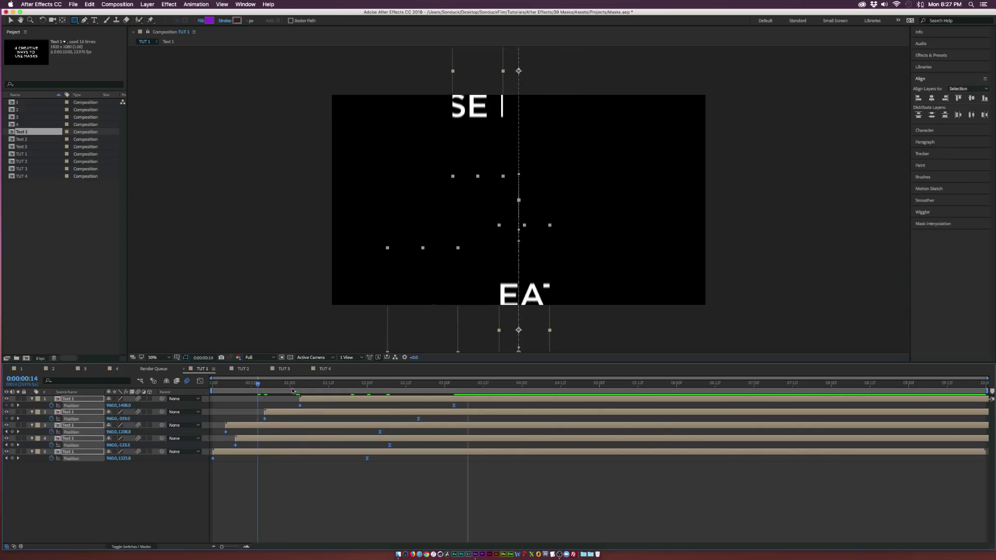
{"action": "left_click_drag", "start_coordinate": [363, 390], "coordinate": [425, 390]}
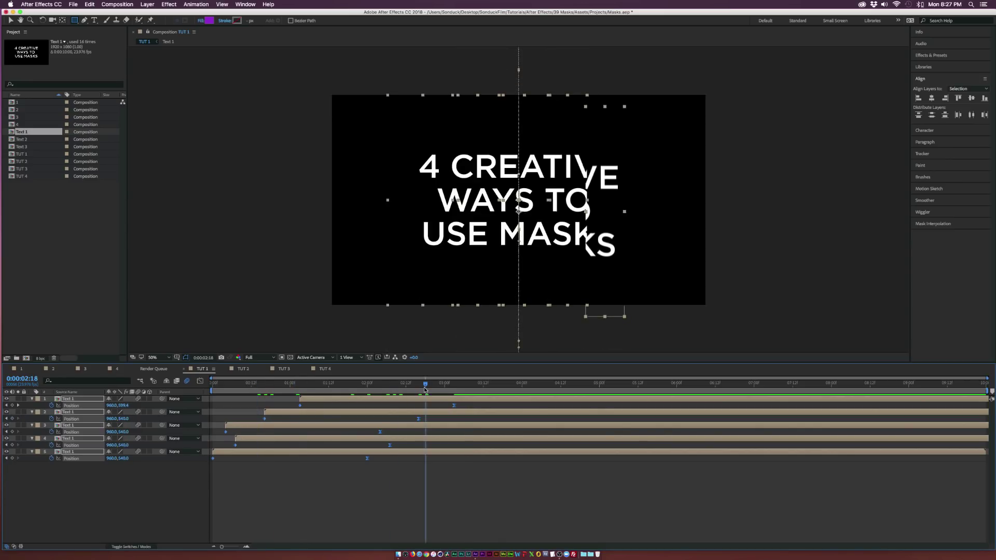
{"action": "left_click", "coordinate": [318, 370]}
Check the masks on the pasted Text 1 strips and delete the unmasked bottom Text 1 layer
{"action": "left_click", "coordinate": [73, 424]}
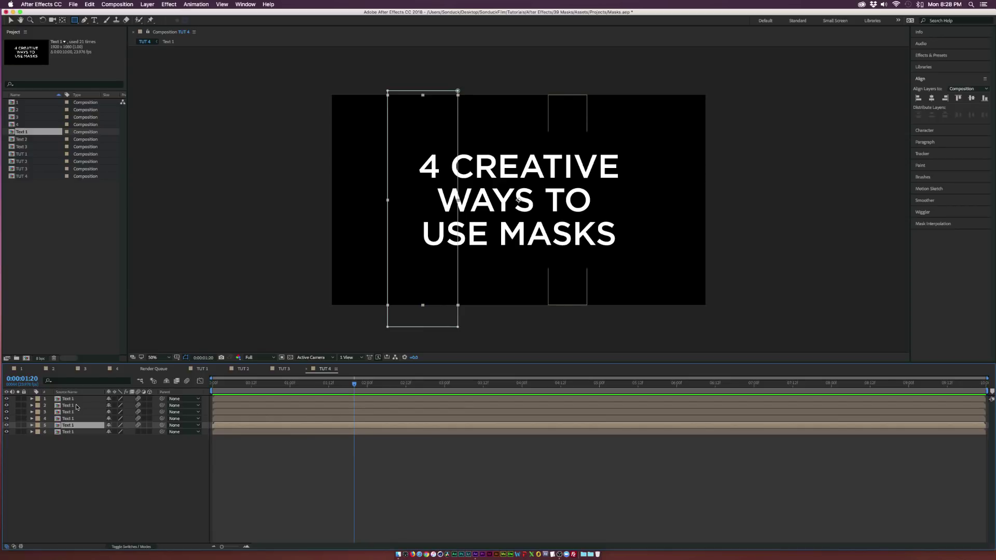
{"action": "left_click", "coordinate": [76, 406]}
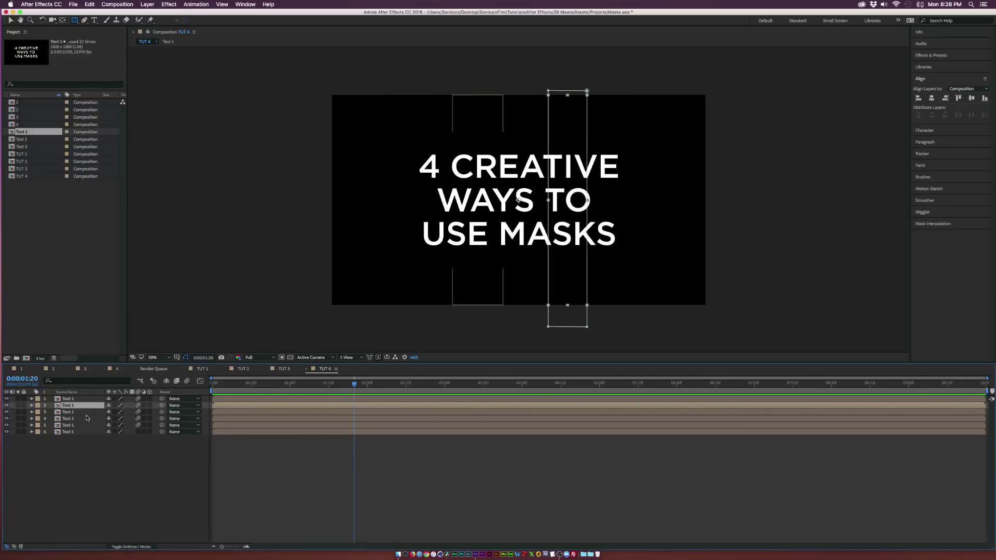
{"action": "left_click", "coordinate": [87, 418]}
{"action": "left_click", "coordinate": [81, 399]}
{"action": "left_click", "coordinate": [78, 412]}
{"action": "left_click", "coordinate": [75, 418]}
{"action": "left_click", "coordinate": [69, 432]}
{"action": "key", "text": "Delete"}
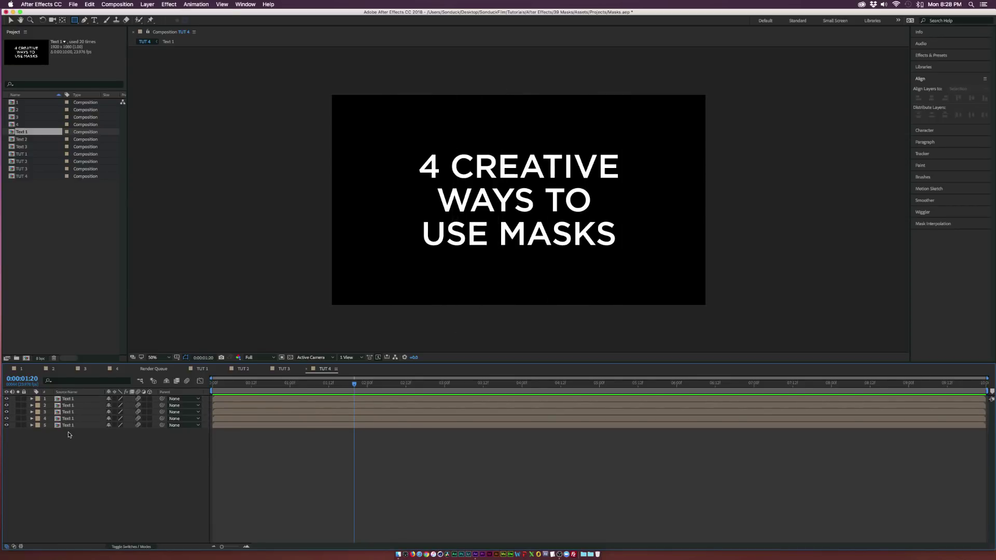
With Pan Behind, move the bottom Text 1 strip's anchor point to its right edge and the fourth layer's to its left edge, both at mid-height
{"action": "left_click", "coordinate": [68, 426]}
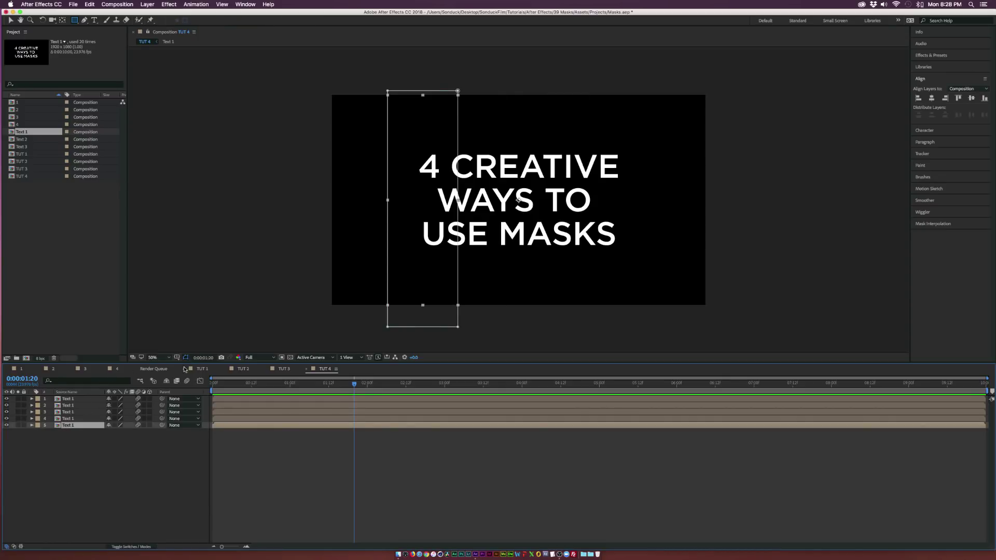
{"action": "key", "text": "Home"}
{"action": "left_click", "coordinate": [63, 20]}
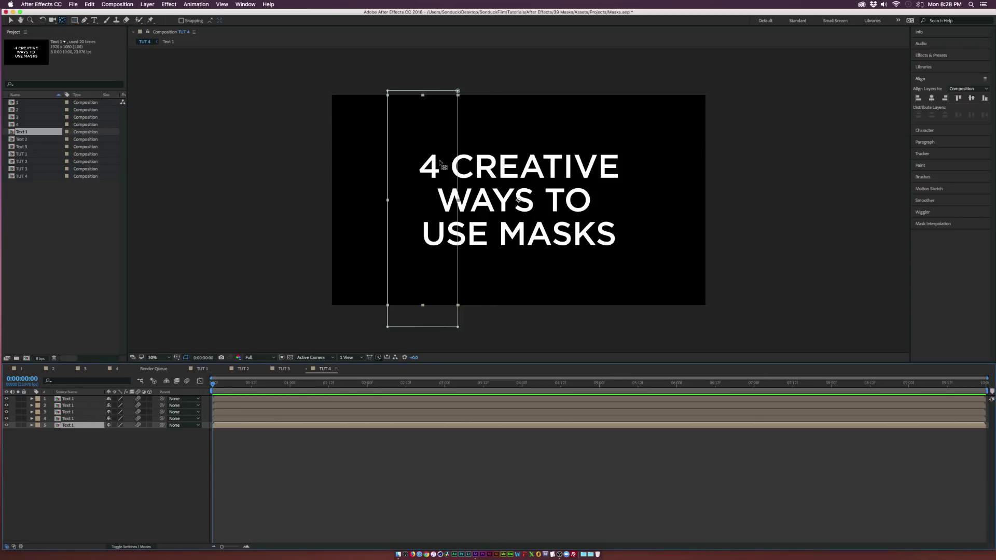
{"action": "left_click_drag", "start_coordinate": [518, 200], "coordinate": [486, 202]}
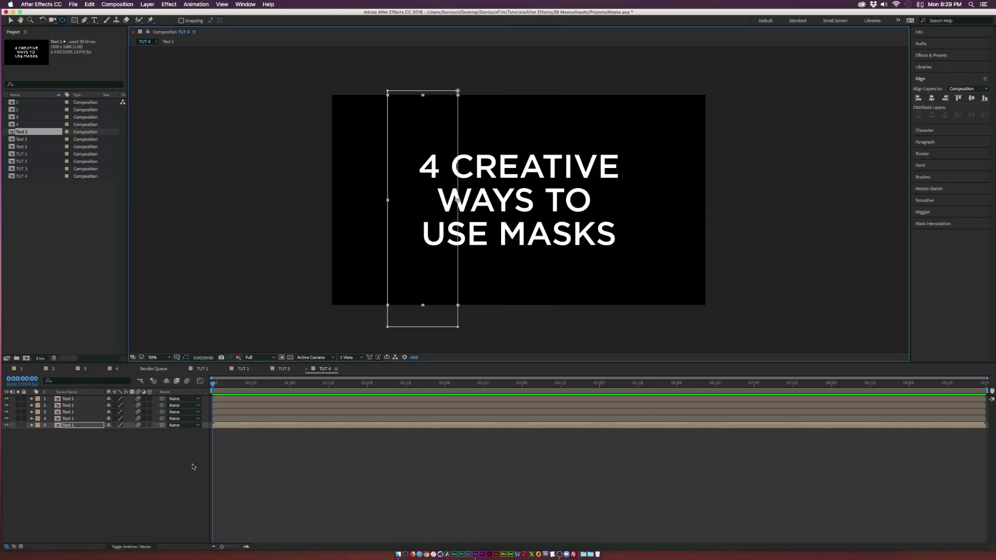
{"action": "left_click", "coordinate": [78, 419]}
{"action": "left_click_drag", "start_coordinate": [518, 200], "coordinate": [517, 200]}
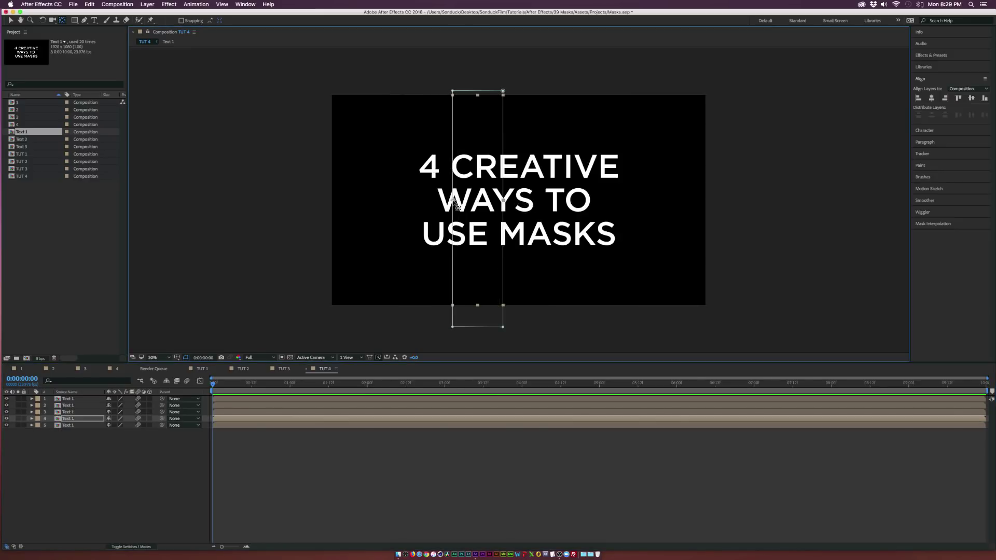
With Pan Behind, move the anchor points of the third, second and top Text 1 strips to their left edges at mid-height
{"action": "left_click", "coordinate": [80, 426]}
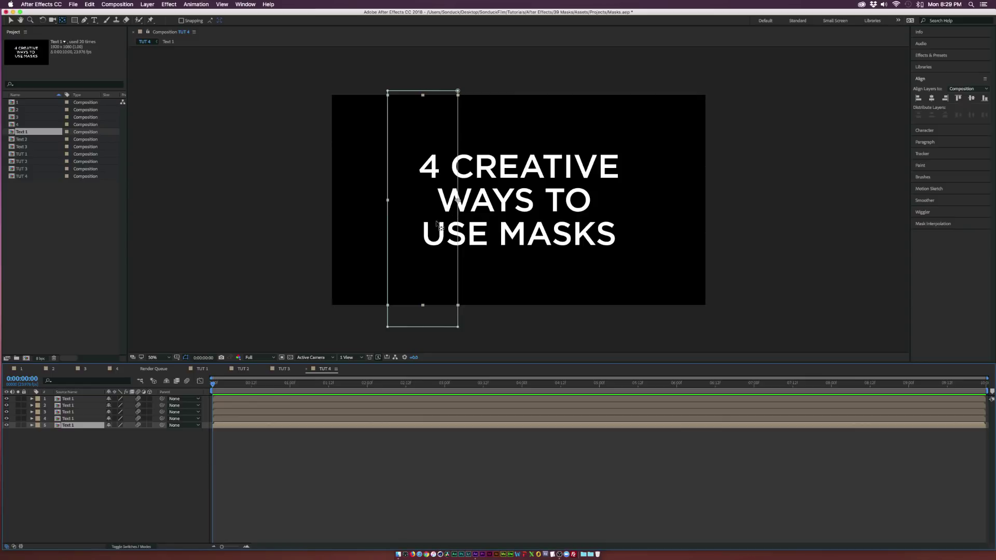
{"action": "left_click", "coordinate": [73, 417]}
{"action": "left_click", "coordinate": [73, 413]}
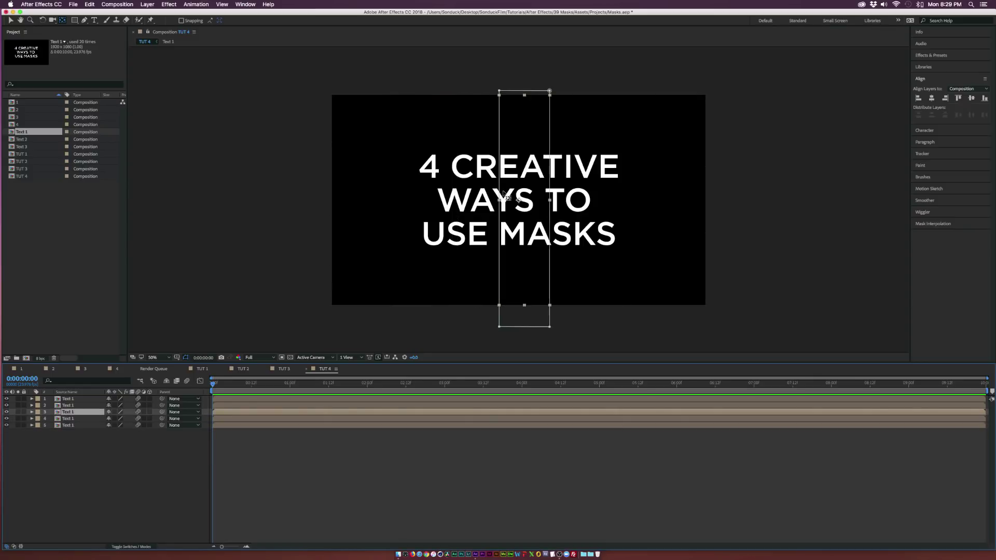
{"action": "left_click", "coordinate": [520, 204]}
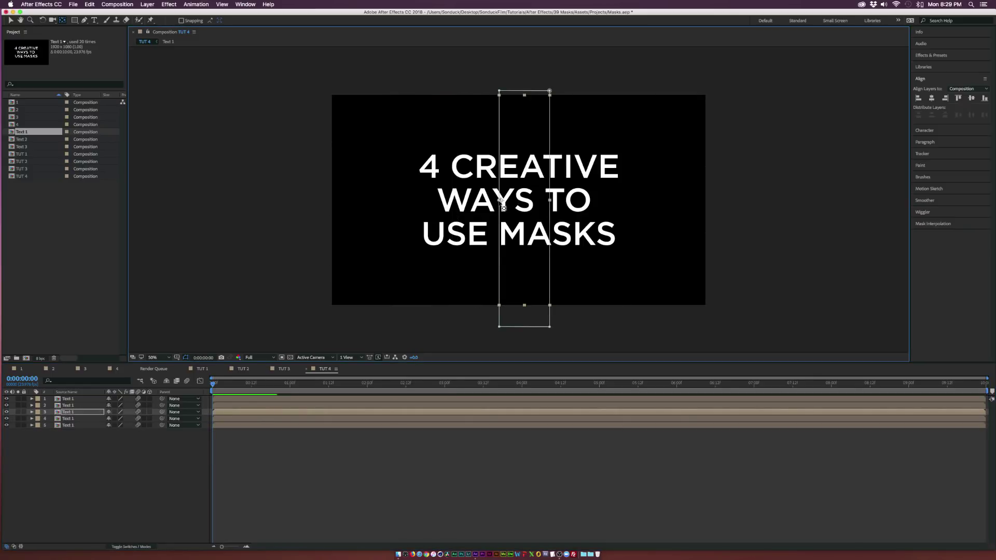
{"action": "left_click", "coordinate": [73, 406]}
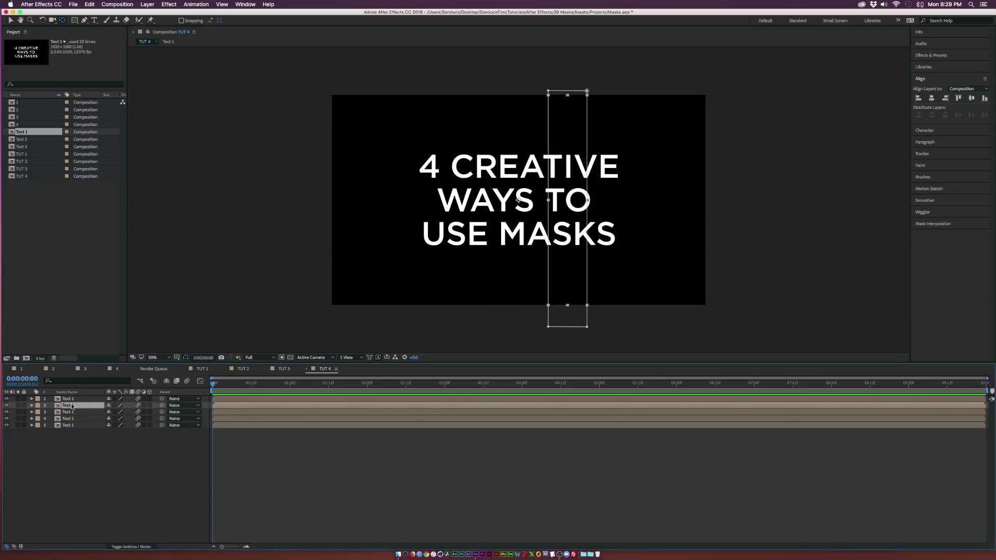
{"action": "left_click", "coordinate": [521, 201]}
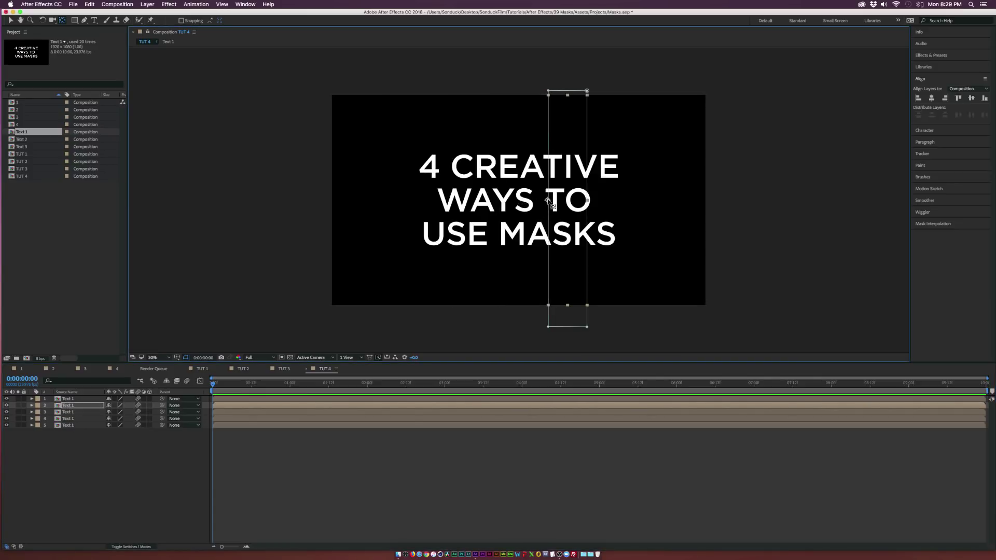
{"action": "left_click", "coordinate": [81, 399]}
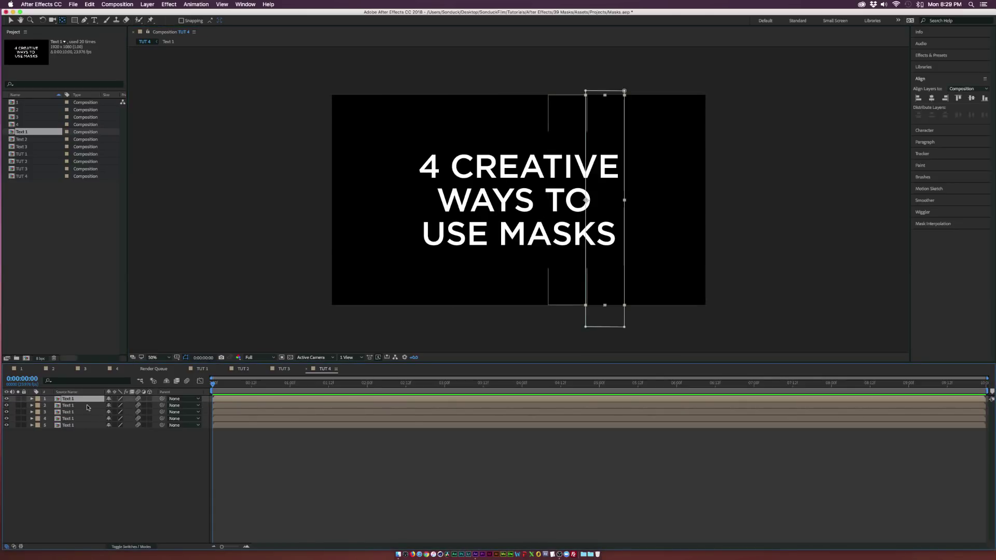
Check the anchor points of the Text 1 strips and make all five layers 3D
{"action": "left_click", "coordinate": [86, 406]}
{"action": "left_click", "coordinate": [84, 419]}
{"action": "left_click", "coordinate": [83, 412]}
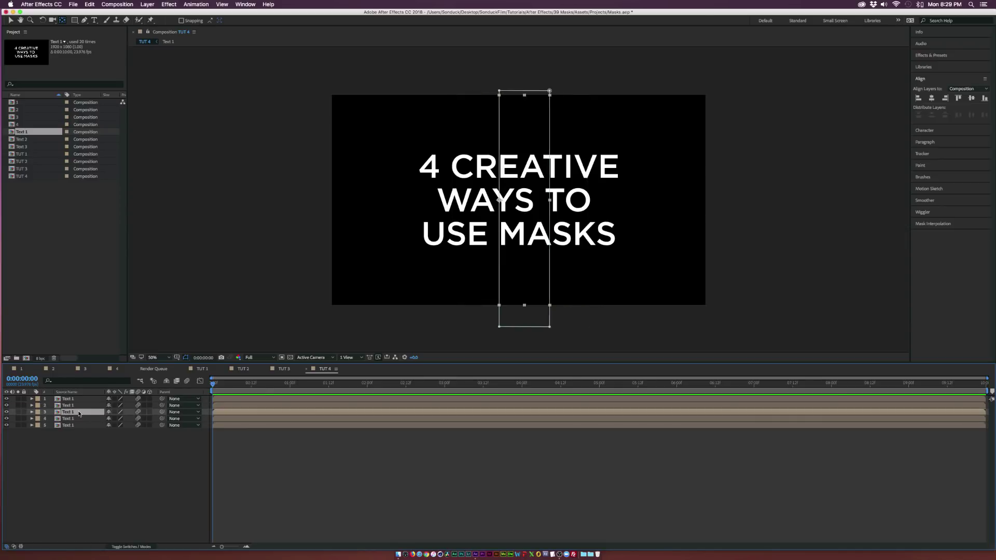
{"action": "left_click", "coordinate": [70, 425]}
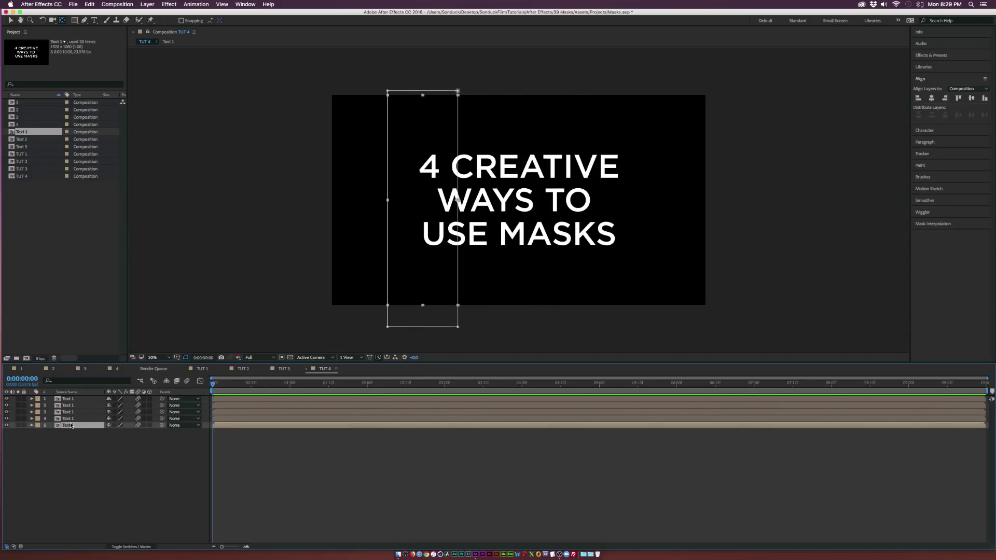
{"action": "left_click_drag", "start_coordinate": [149, 398], "coordinate": [154, 432]}
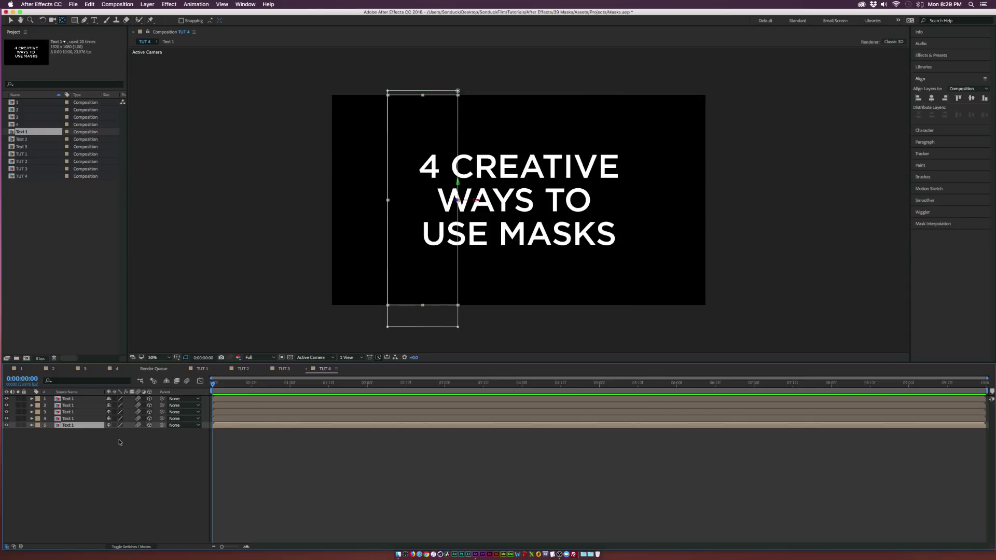
Keyframe Y Rotation at 0° on all five Text 1 layers and shift those keyframes to about 1:23
{"action": "left_click_drag", "start_coordinate": [85, 463], "coordinate": [86, 393]}
{"action": "key", "text": "r"}
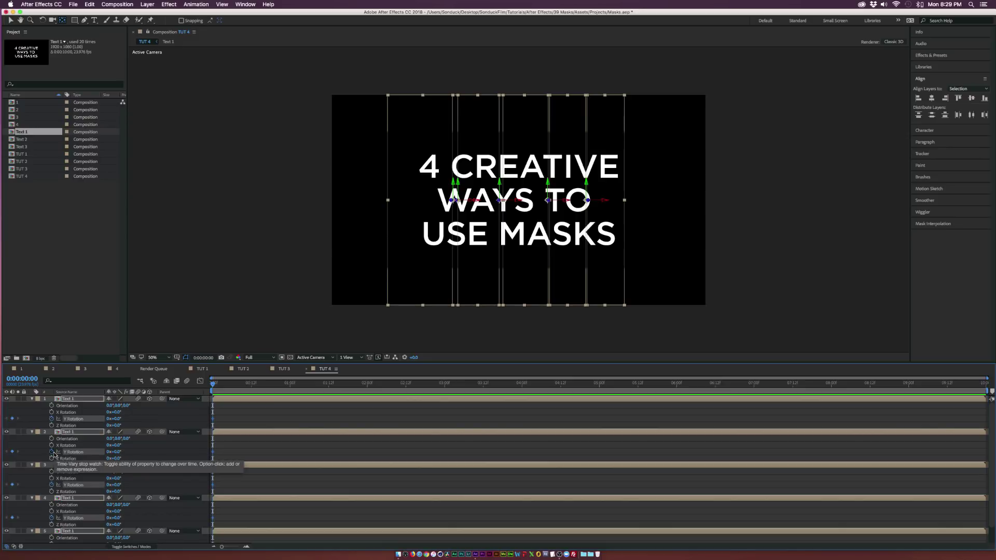
{"action": "key", "text": "r"}
{"action": "key", "text": "u"}
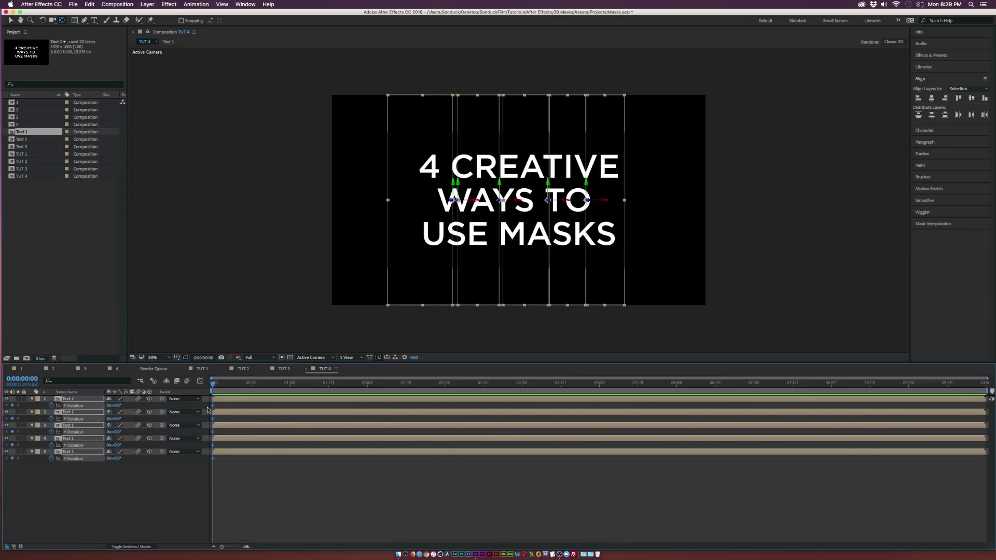
{"action": "left_click_drag", "start_coordinate": [213, 409], "coordinate": [260, 411]}
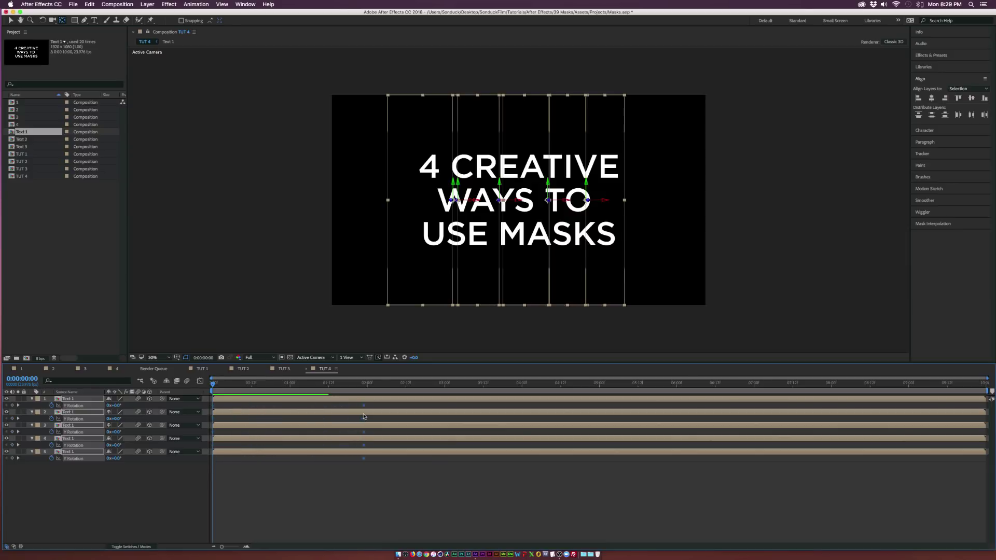
Animate the bottom Text 1 strip's Y Rotation from edge-on at about 90° on frame 0 to 0° at frame 16
{"action": "left_click", "coordinate": [138, 474]}
{"action": "left_click_drag", "start_coordinate": [114, 458], "coordinate": [152, 462]}
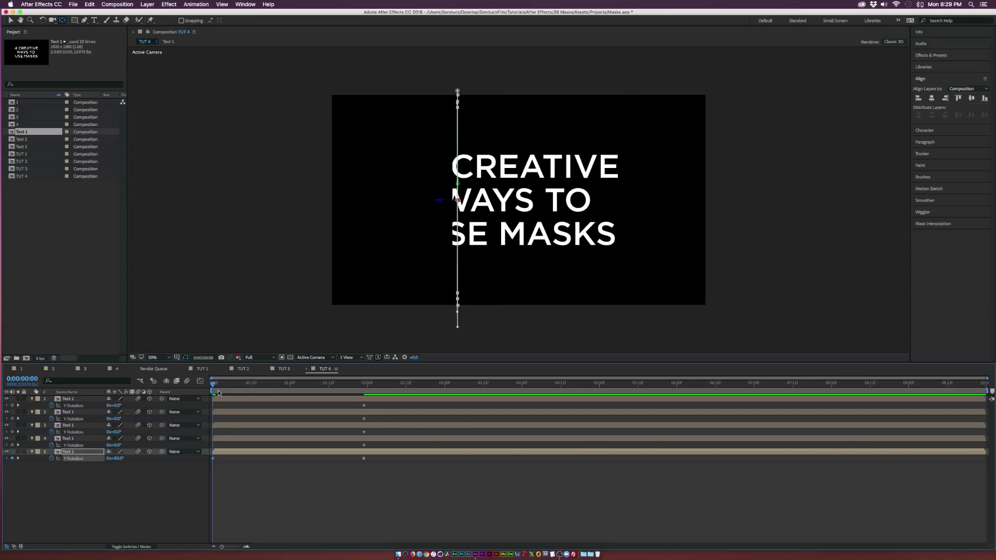
{"action": "left_click_drag", "start_coordinate": [216, 384], "coordinate": [192, 390]}
{"action": "left_click", "coordinate": [364, 458]}
{"action": "key", "text": "Delete"}
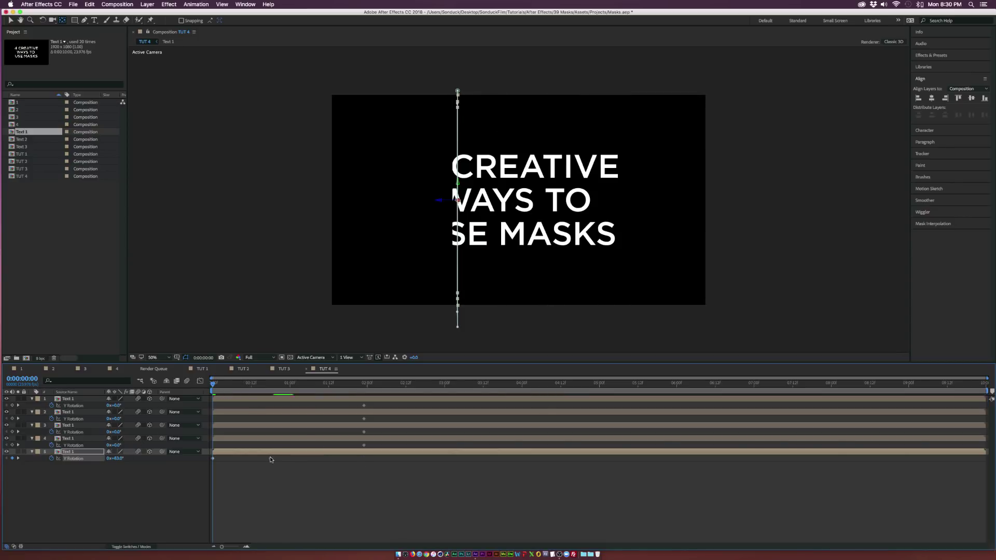
{"action": "left_click_drag", "start_coordinate": [270, 460], "coordinate": [264, 459]}
{"action": "left_click_drag", "start_coordinate": [251, 386], "coordinate": [264, 389]}
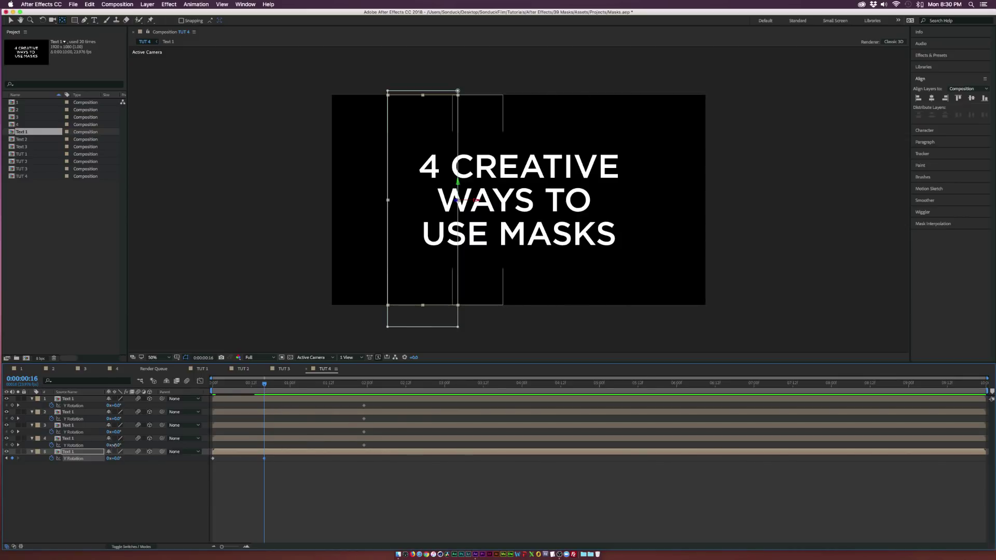
Start the fourth Text 1 strip at frame 16 beneath the others and swing its Y Rotation from about -90° to 0° by 1:05
{"action": "left_click_drag", "start_coordinate": [113, 445], "coordinate": [70, 443]}
{"action": "left_click", "coordinate": [71, 440]}
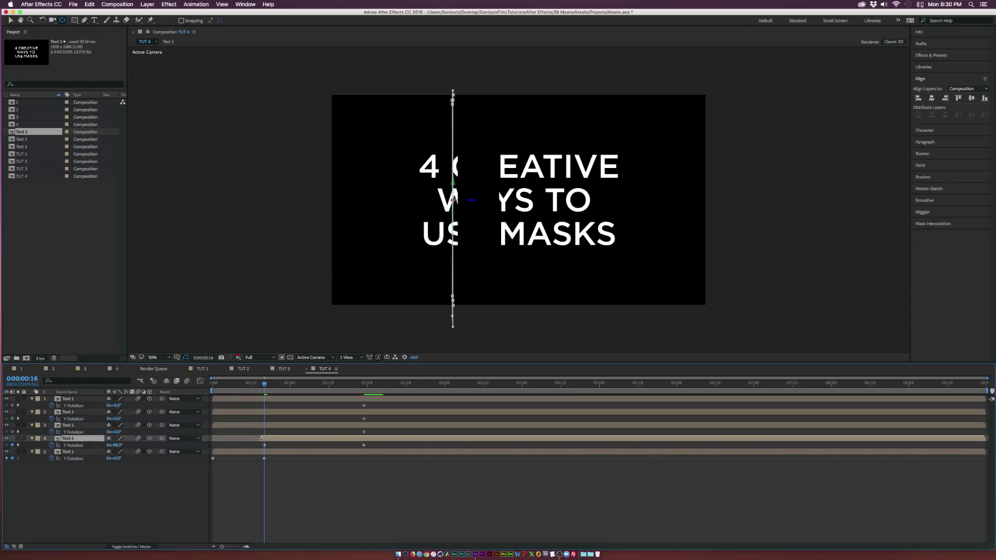
{"action": "left_click_drag", "start_coordinate": [267, 387], "coordinate": [290, 390]}
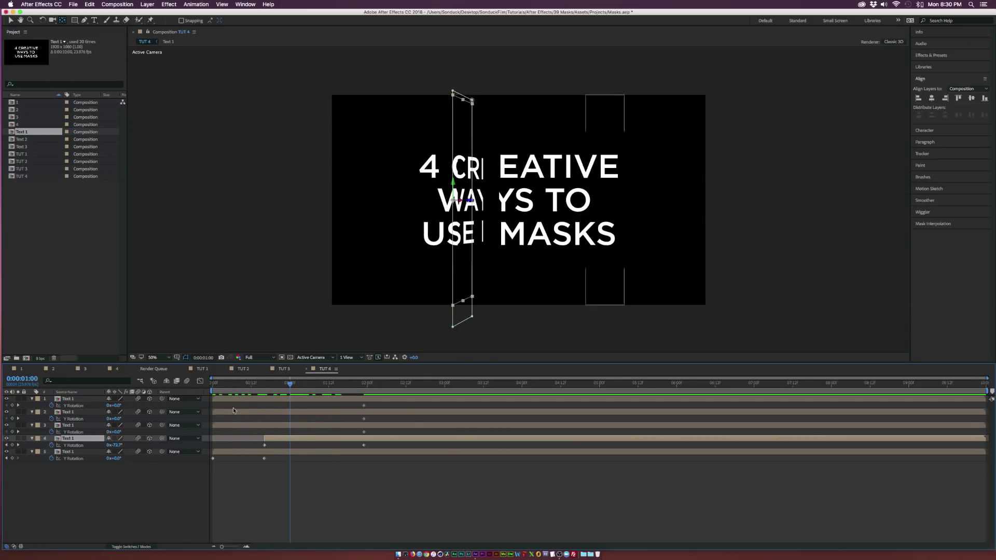
{"action": "left_click", "coordinate": [69, 451]}
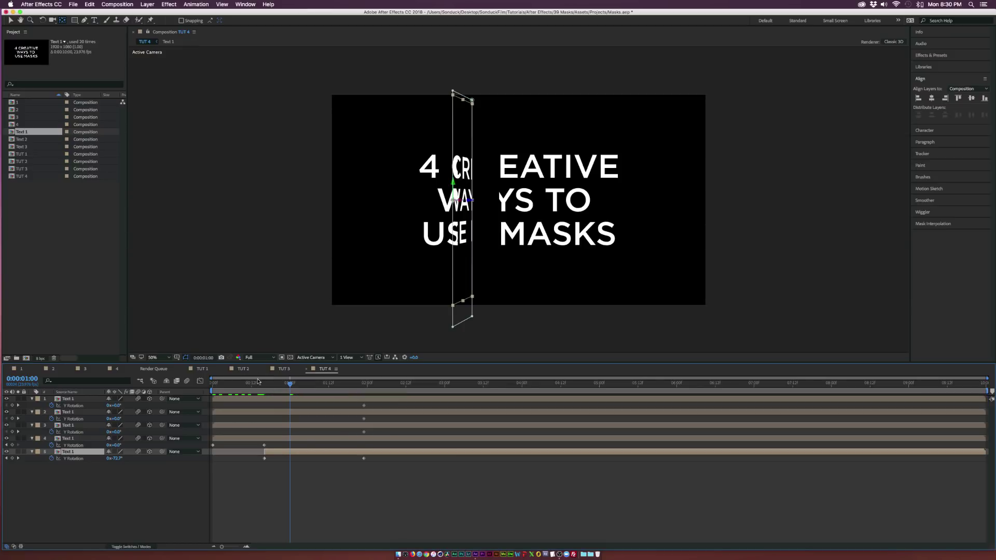
{"action": "mouse_move", "coordinate": [262, 384]}
{"action": "left_mouse_down"}
{"action": "mouse_move", "coordinate": [222, 385]}
{"action": "mouse_move", "coordinate": [350, 394]}
{"action": "mouse_move", "coordinate": [264, 395]}
{"action": "left_mouse_up"}
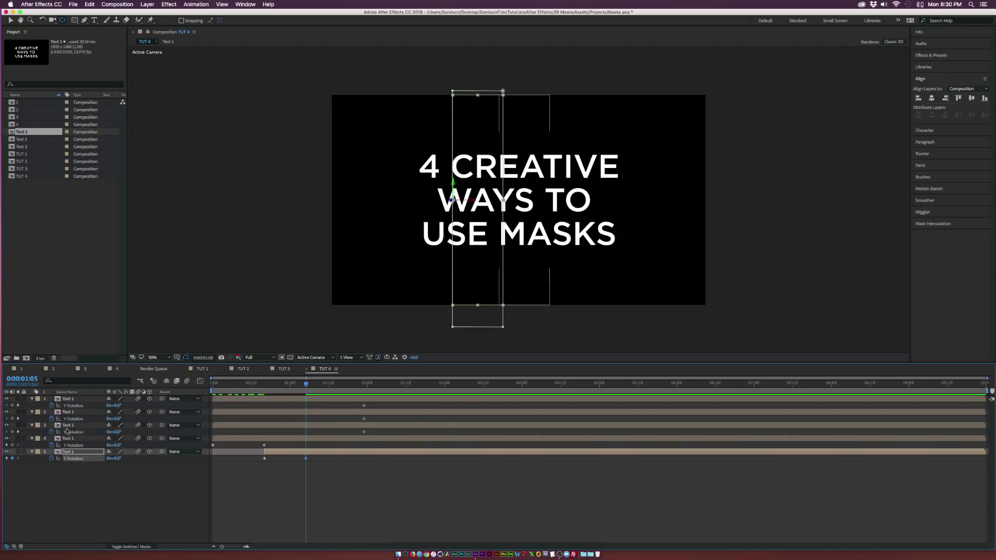
Move the third Text 1 strip to the bottom of the stack and start it at 1:05 with Y Rotation at -89°
{"action": "left_click_drag", "start_coordinate": [67, 429], "coordinate": [75, 458]}
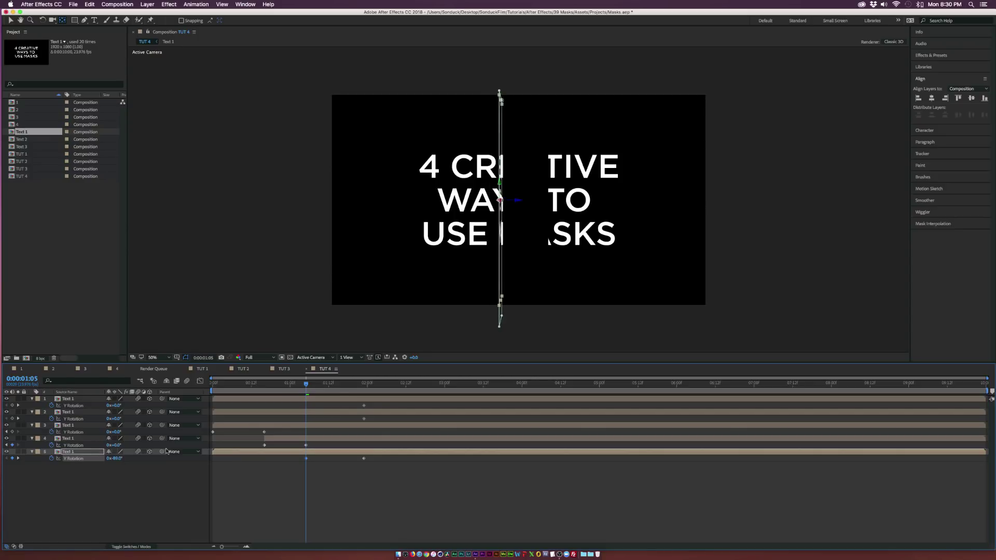
{"action": "left_click_drag", "start_coordinate": [212, 451], "coordinate": [300, 452]}
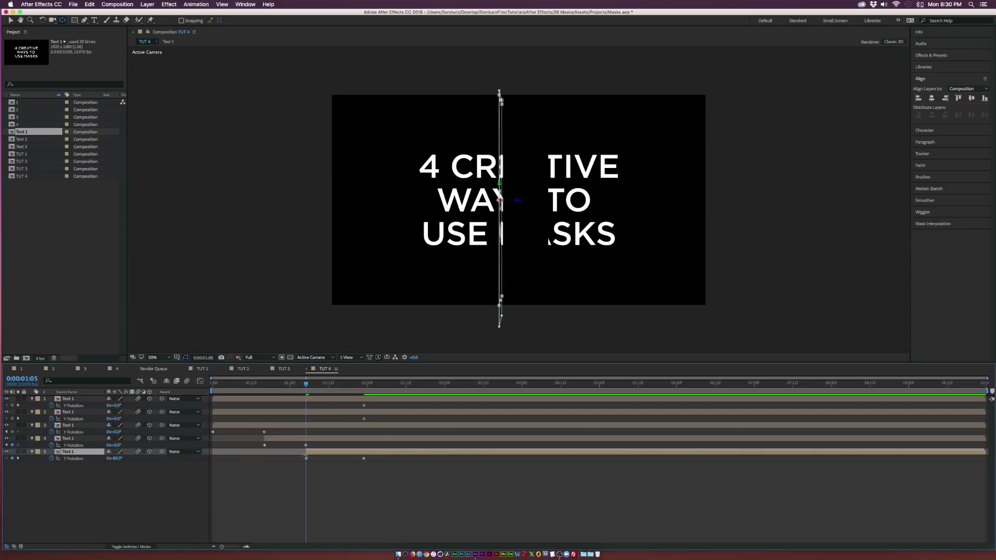
At 1:23, move the second Text 1 strip to the bottom of the stack and shift its Y Rotation keyframe to about 2:18
{"action": "left_click", "coordinate": [363, 387]}
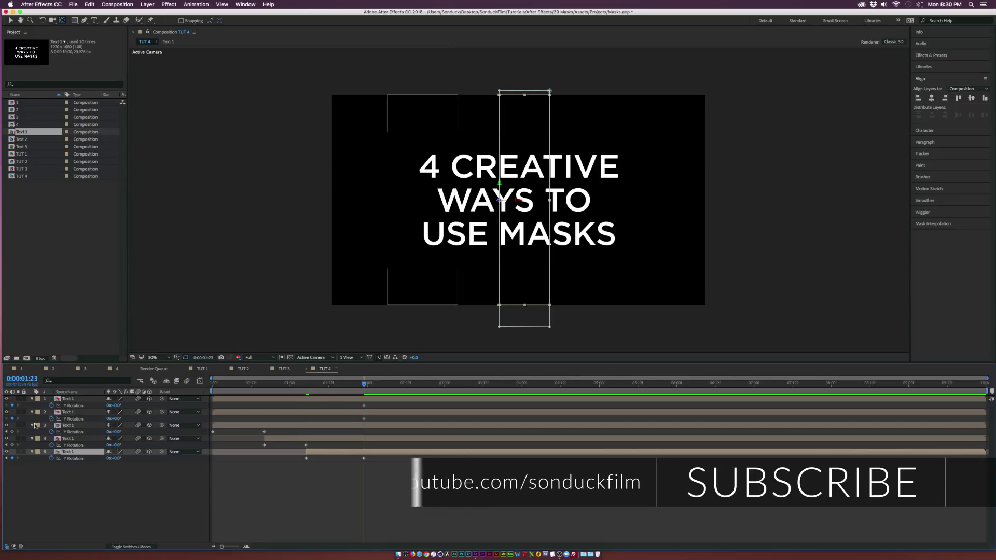
{"action": "left_click_drag", "start_coordinate": [68, 412], "coordinate": [88, 464]}
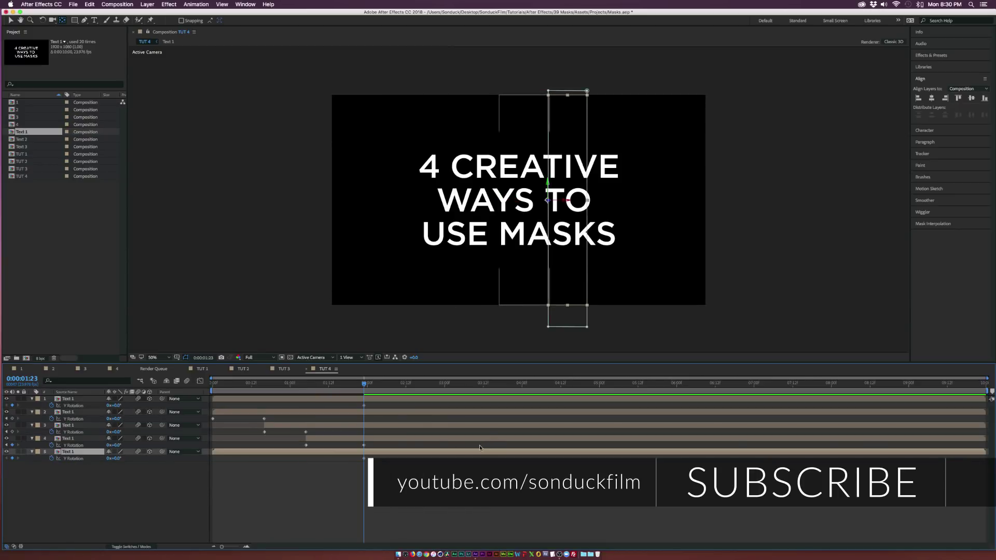
{"action": "left_click_drag", "start_coordinate": [363, 459], "coordinate": [424, 461]}
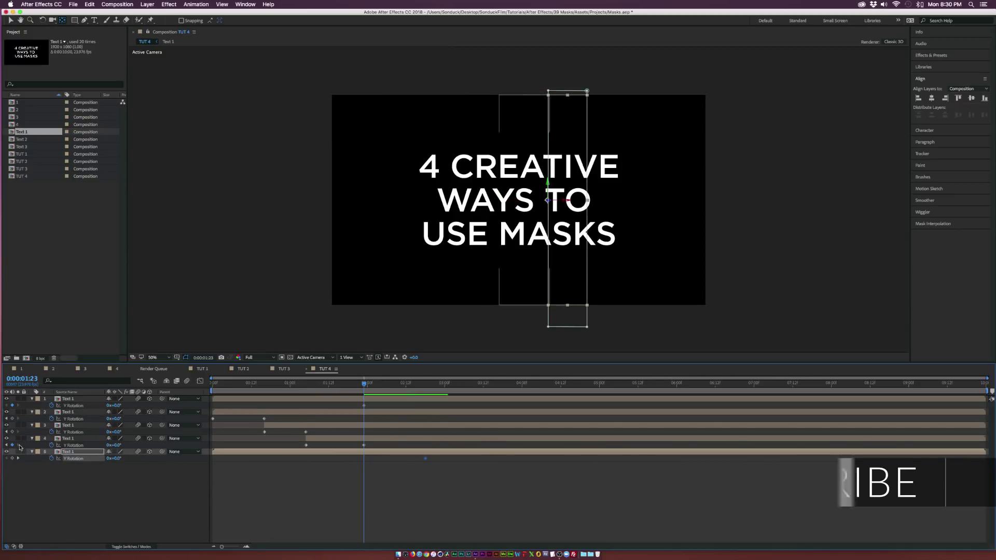